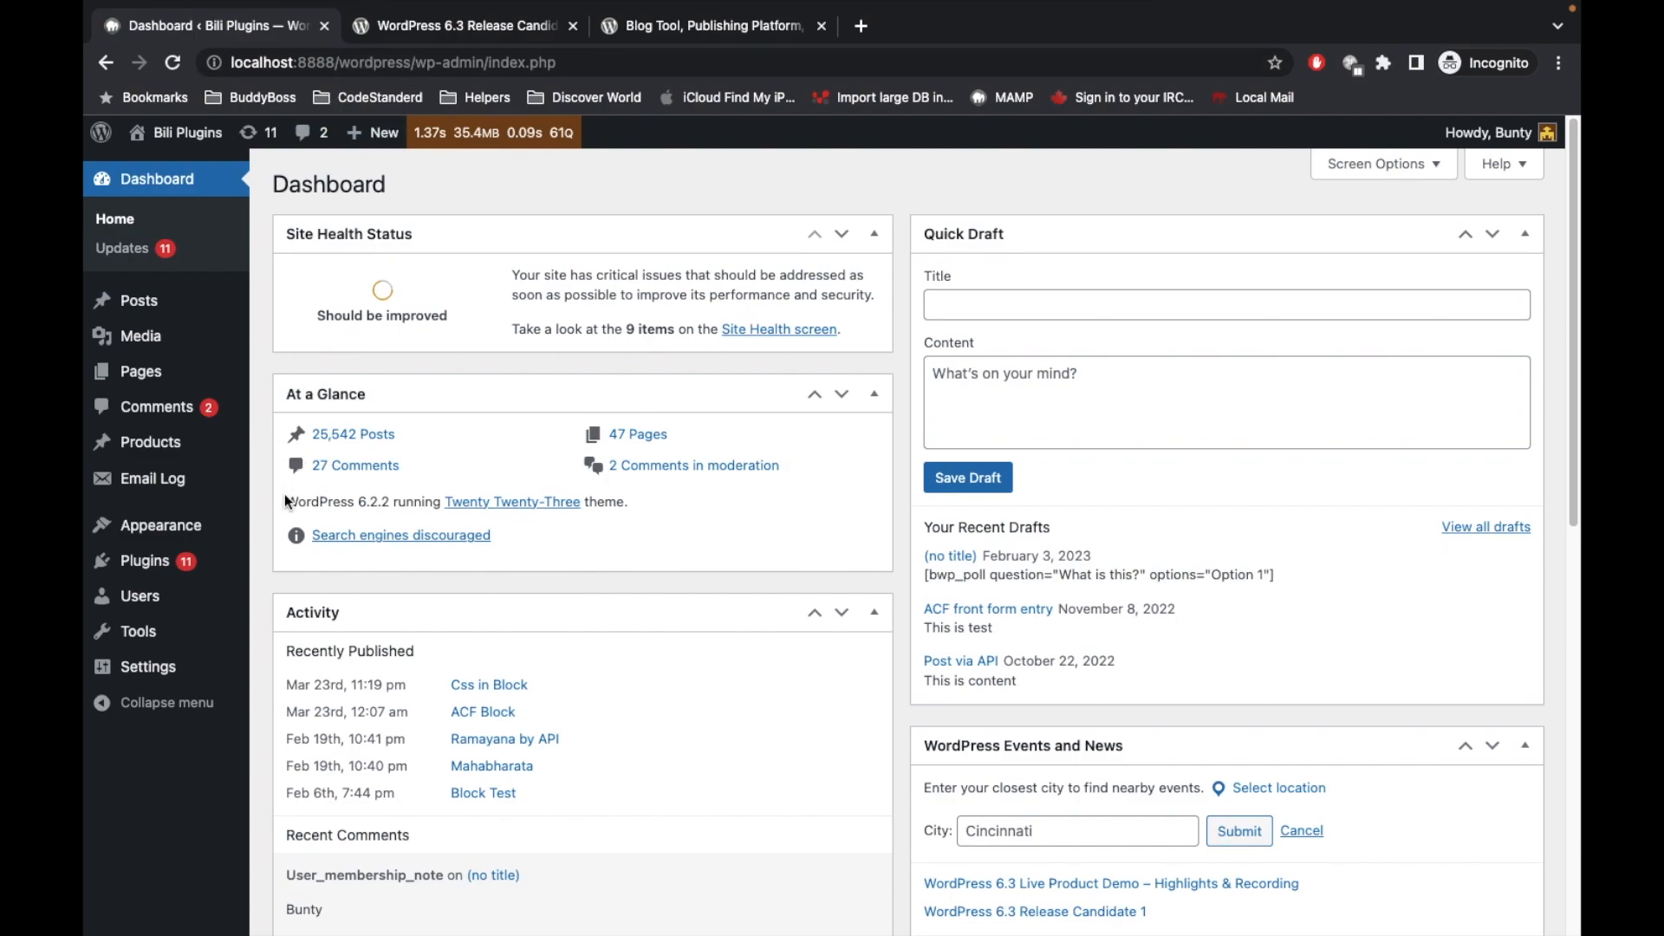
Review the site's WordPress version, the WordPress.org download page and the WordPress 6.3 Release Candidate 1 announcement
{"action": "left_click_drag", "start_coordinate": [297, 501], "coordinate": [411, 496]}
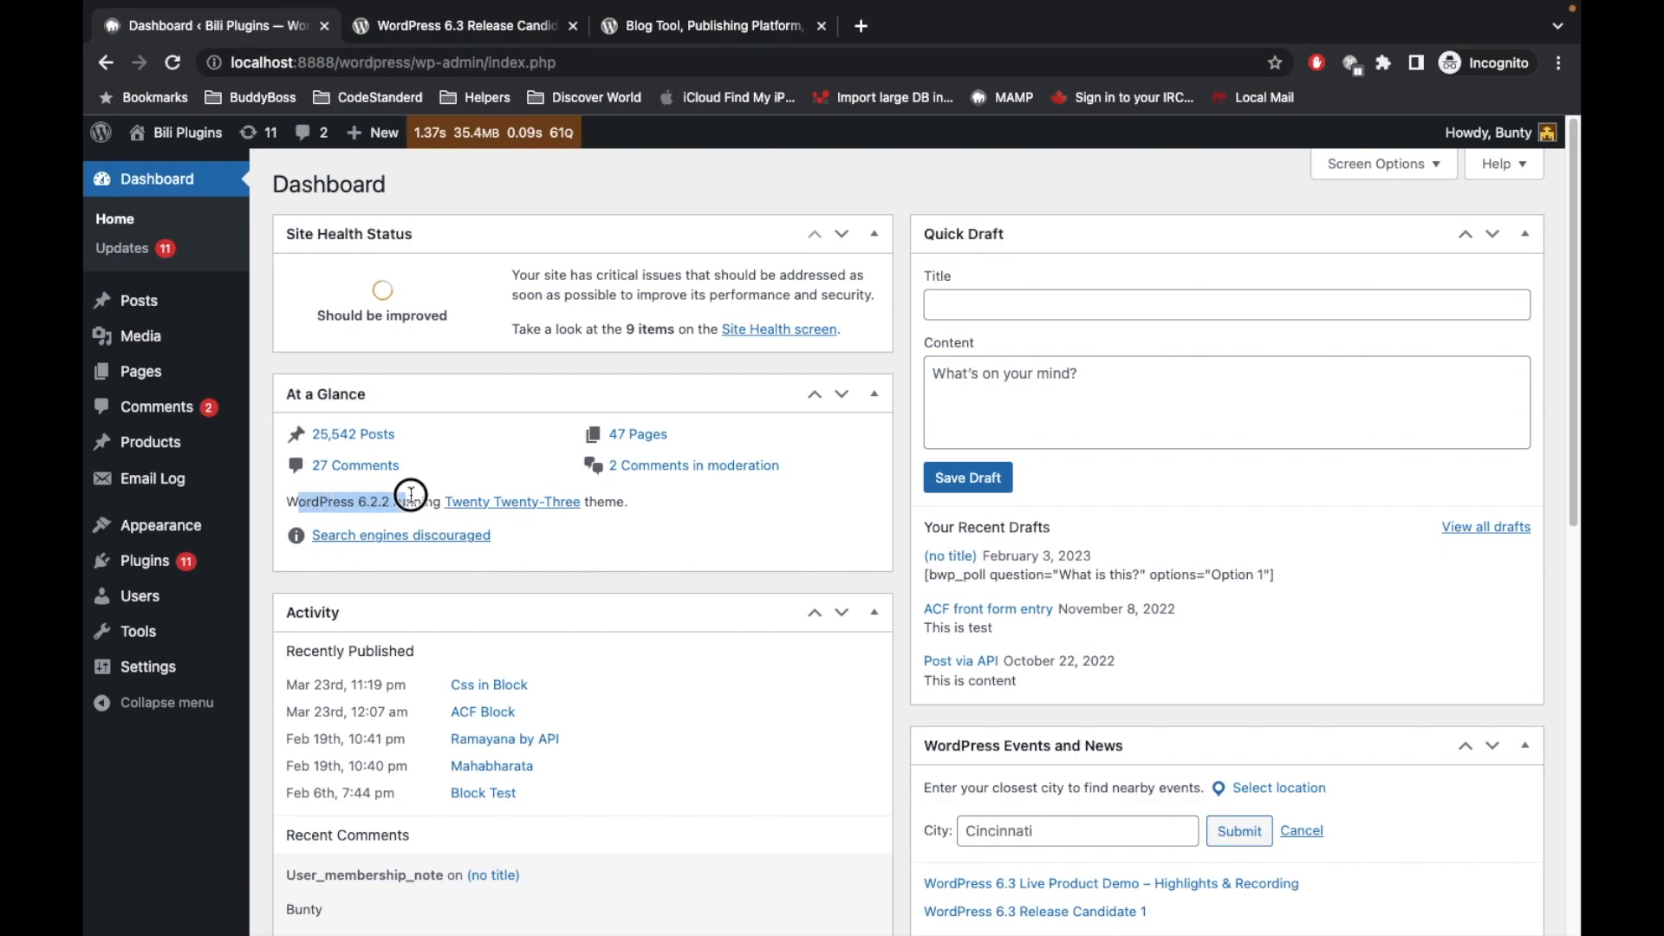
{"action": "left_click", "coordinate": [722, 25]}
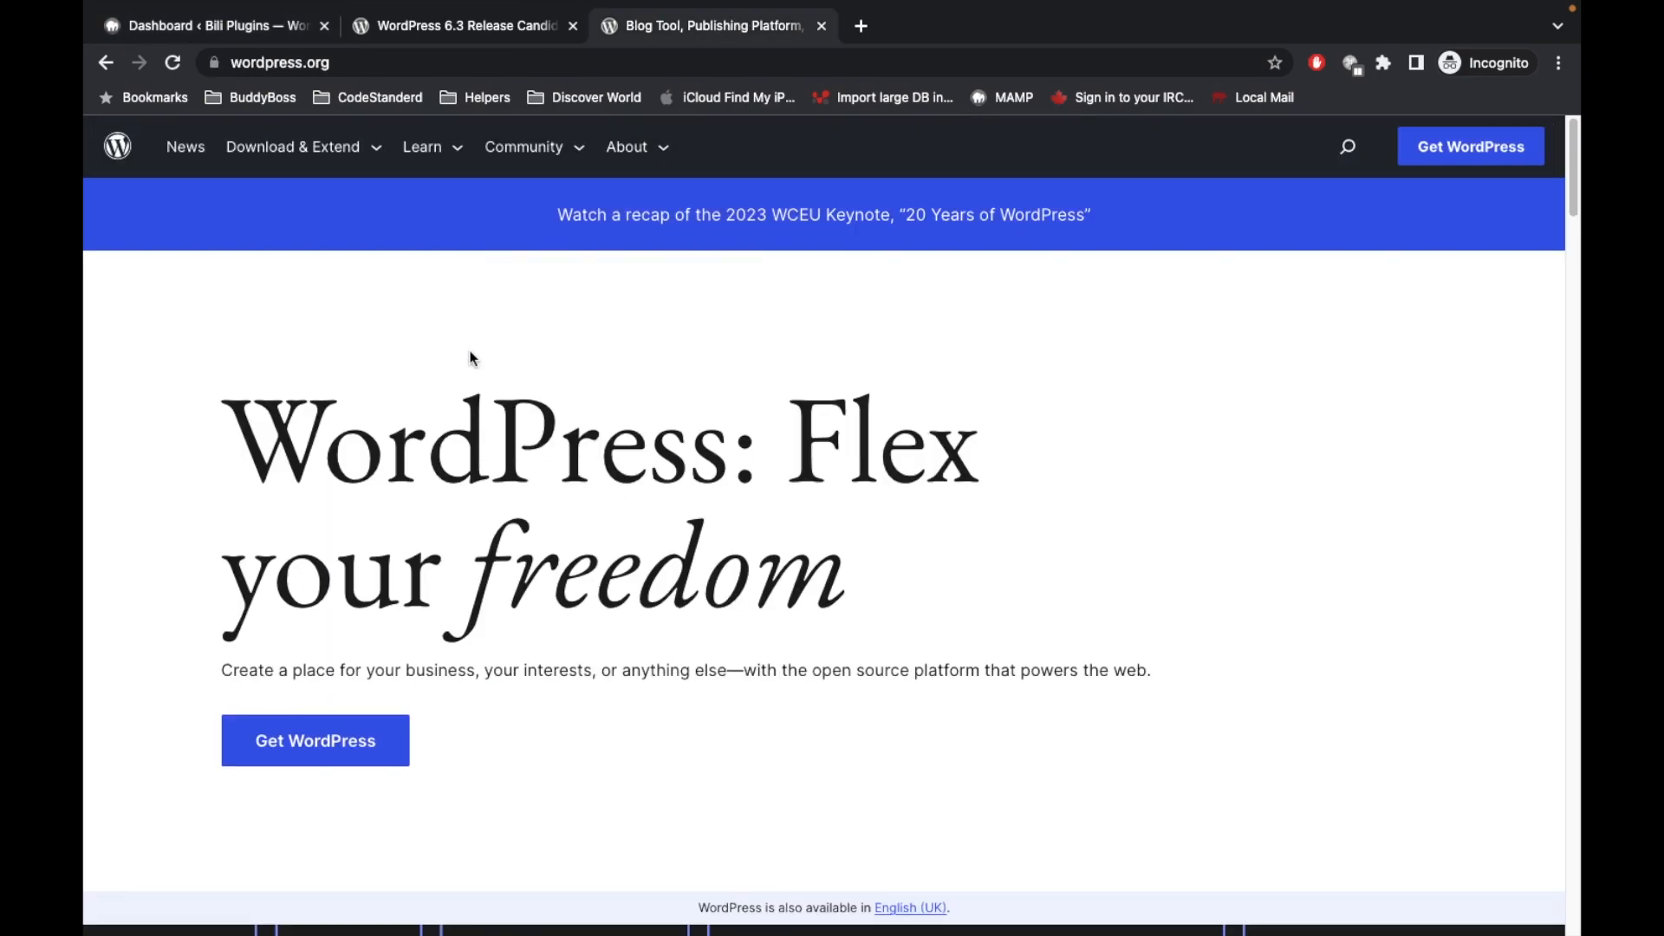
{"action": "left_click", "coordinate": [324, 747]}
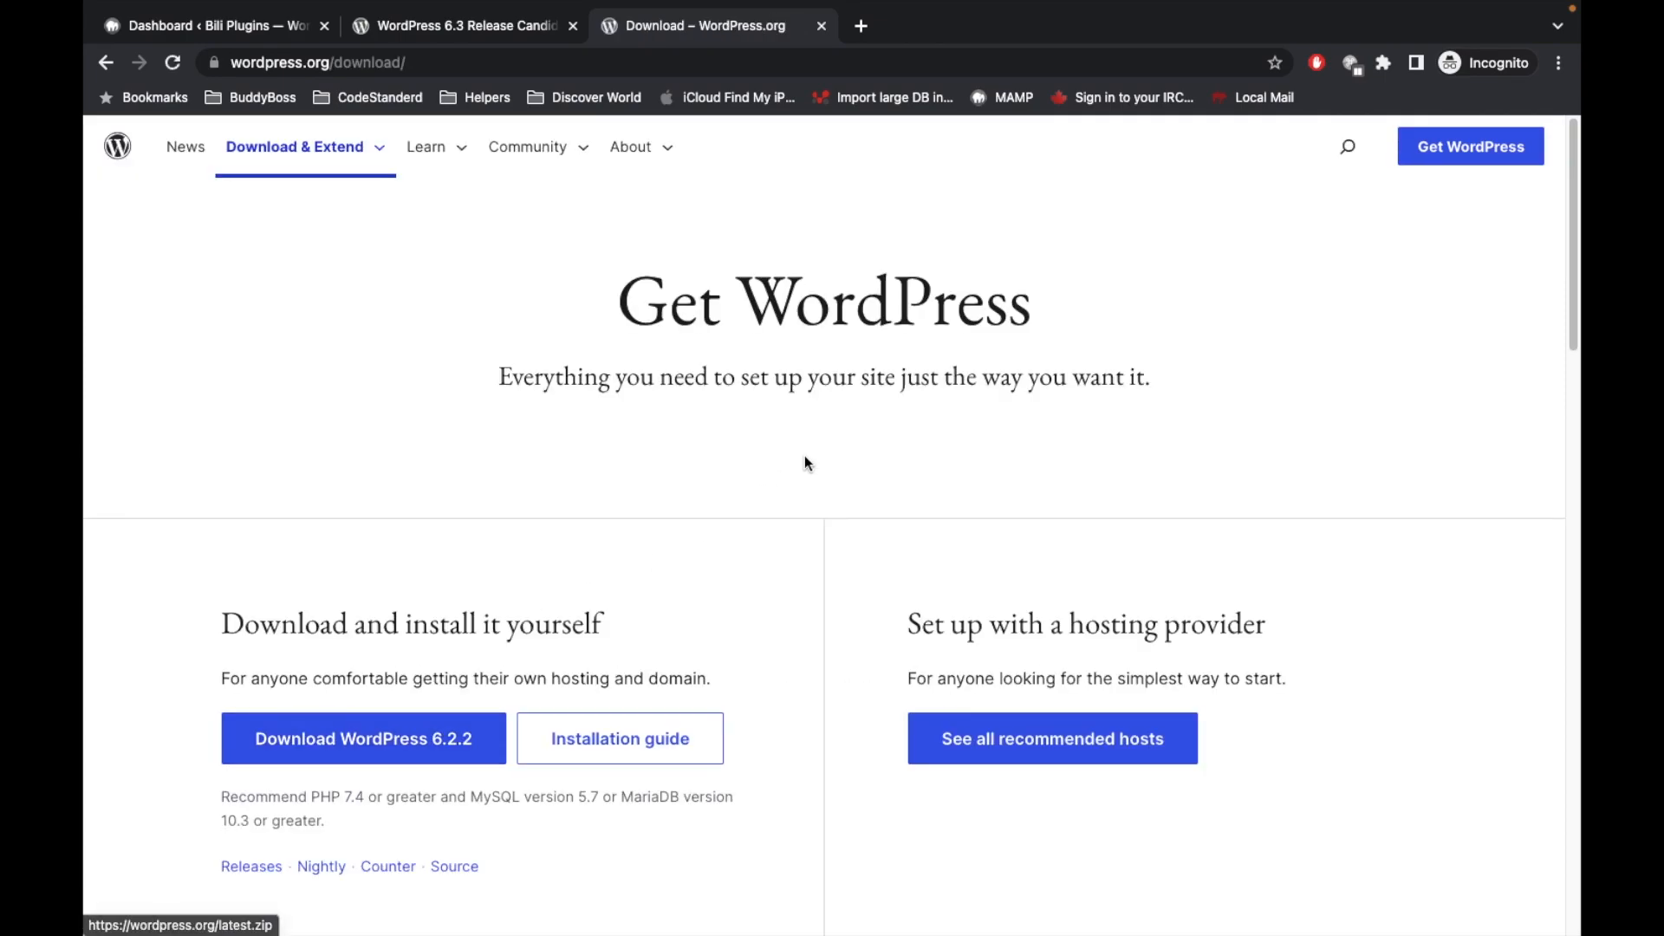
{"action": "scroll", "coordinate": [804, 464], "scroll_direction": "down", "scroll_amount": 2}
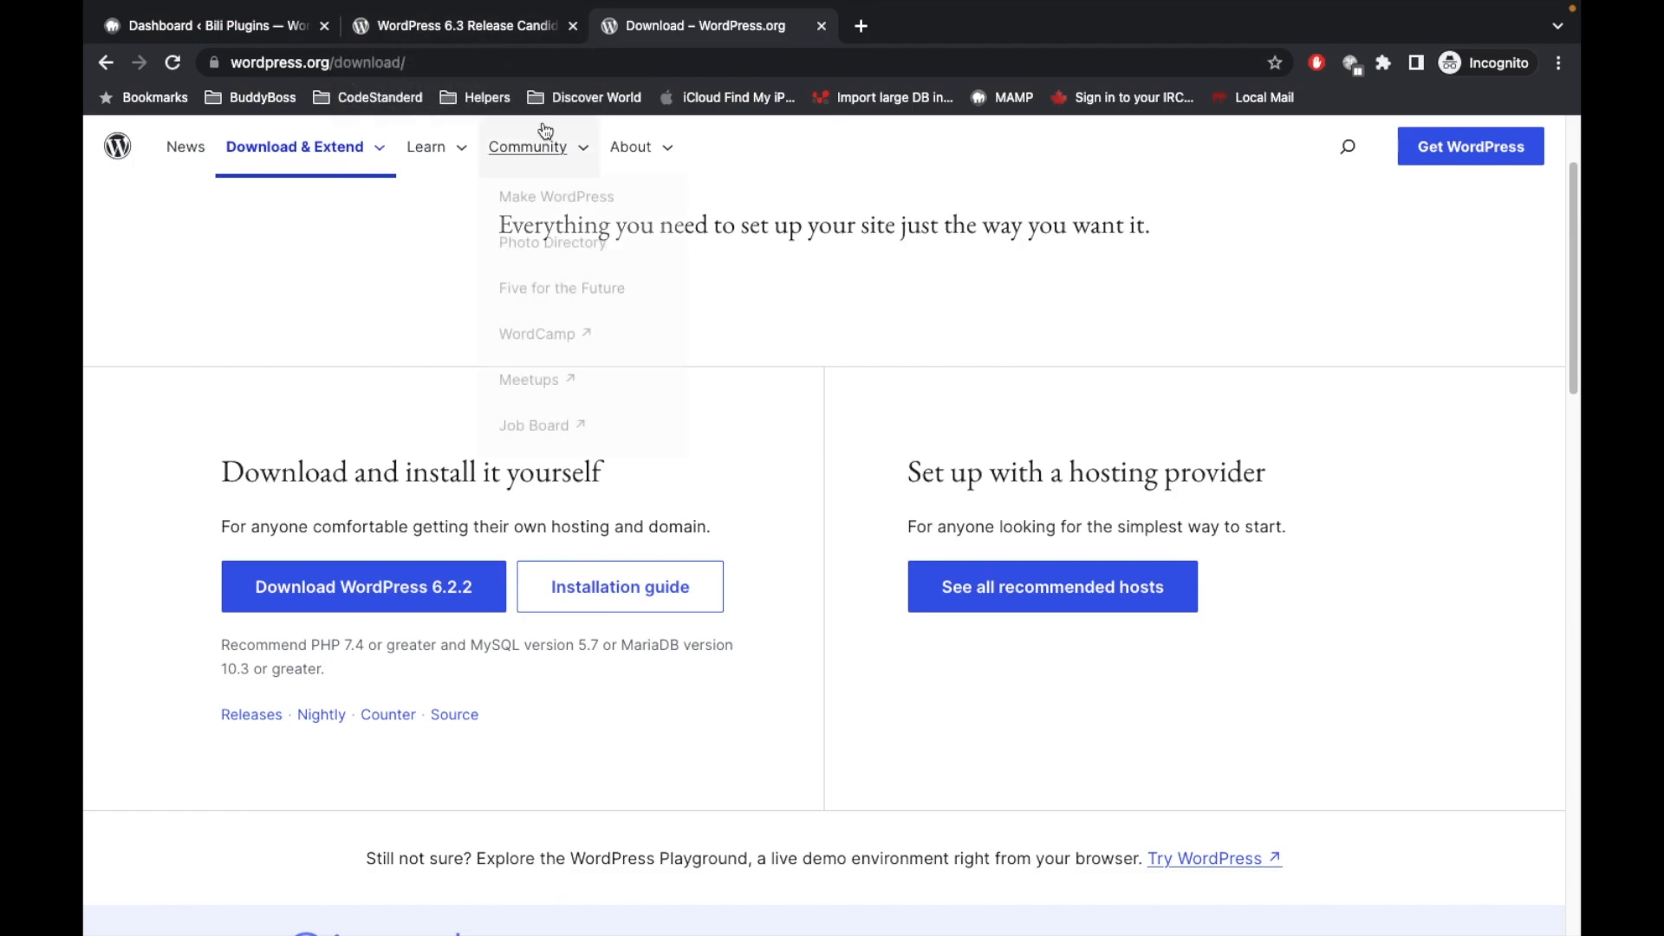
{"action": "mouse_move", "coordinate": [479, 5]}
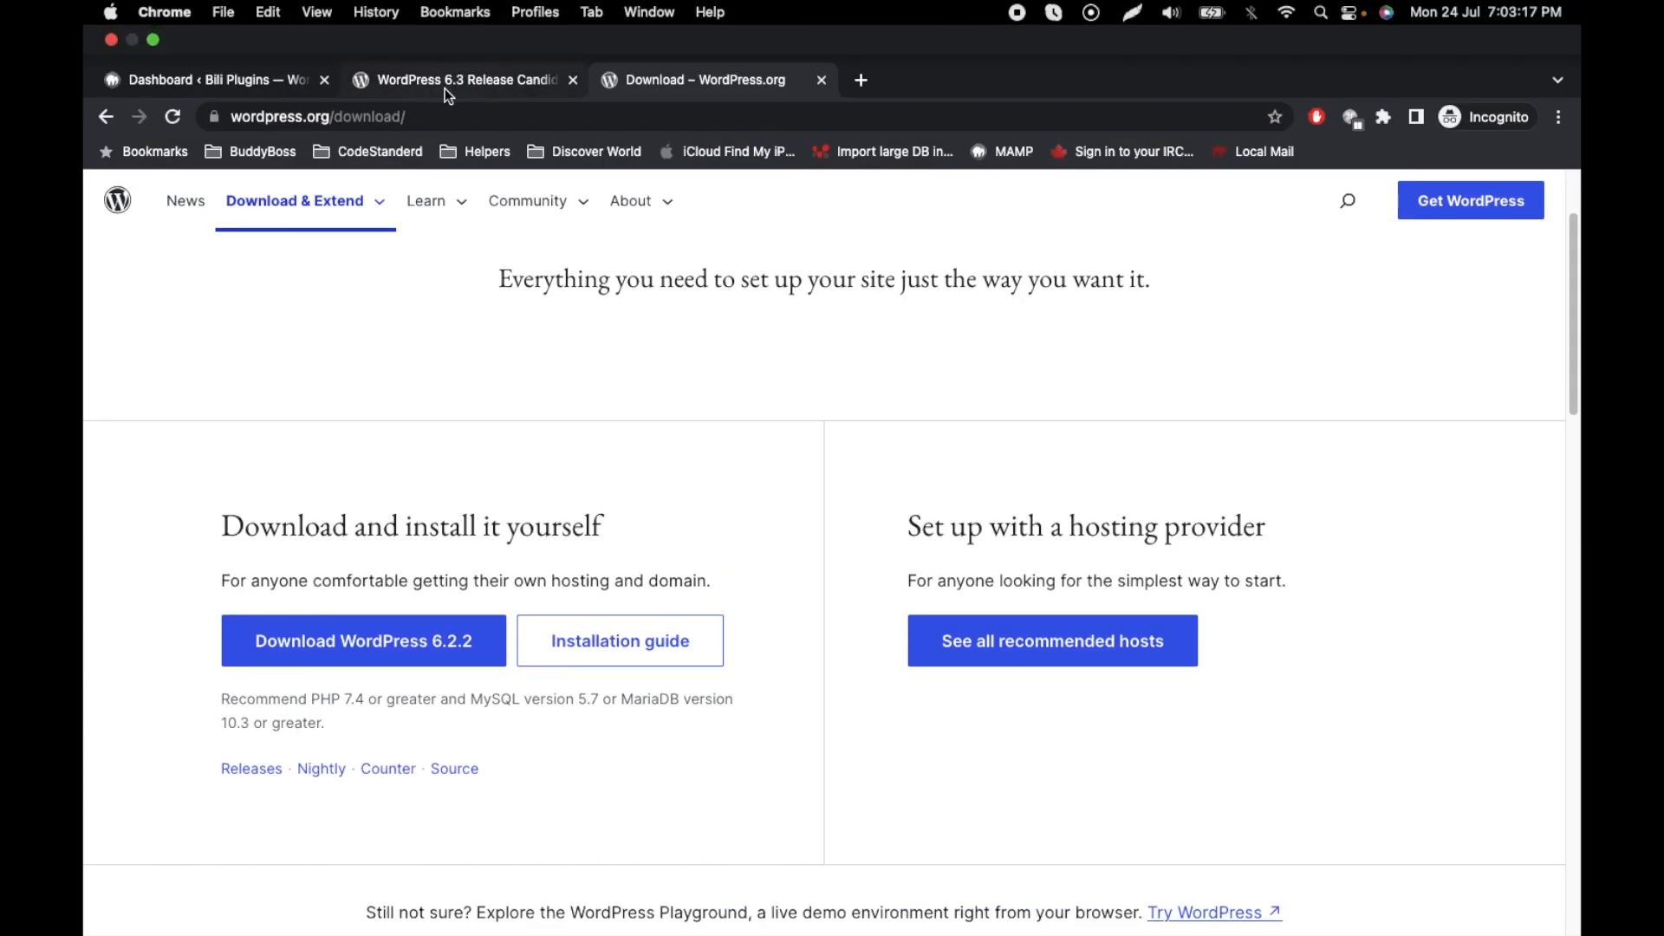
{"action": "left_click", "coordinate": [445, 82]}
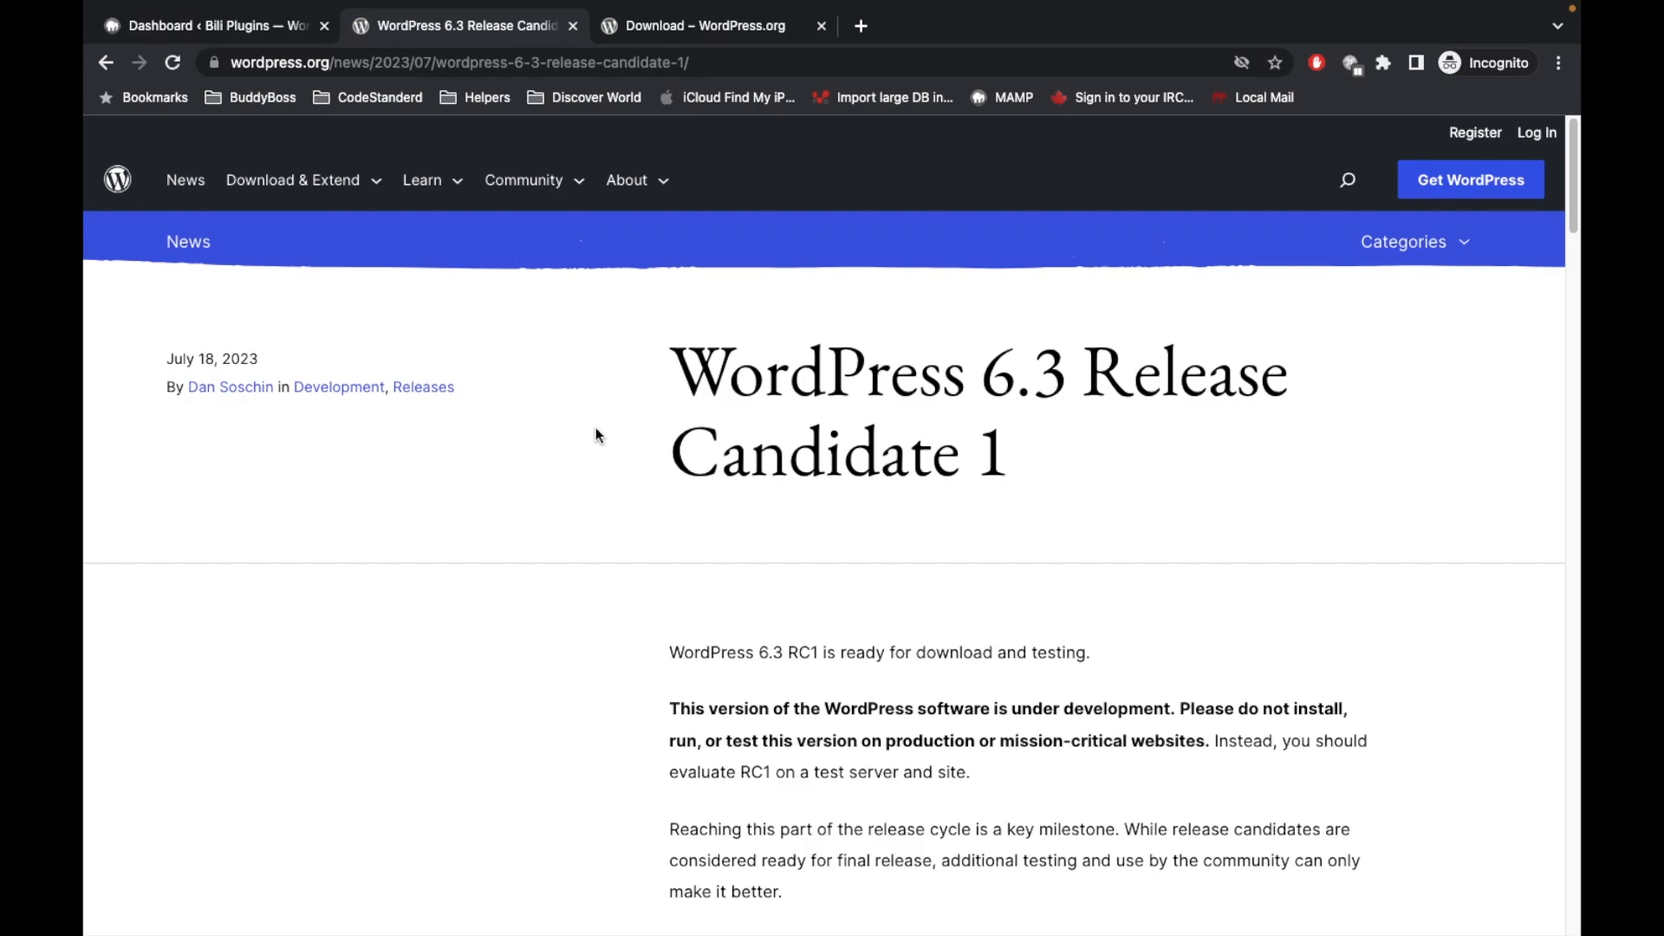
Search for "WordPress Beta tester" among the plugins that can be added to the local site
{"action": "left_click", "coordinate": [230, 28]}
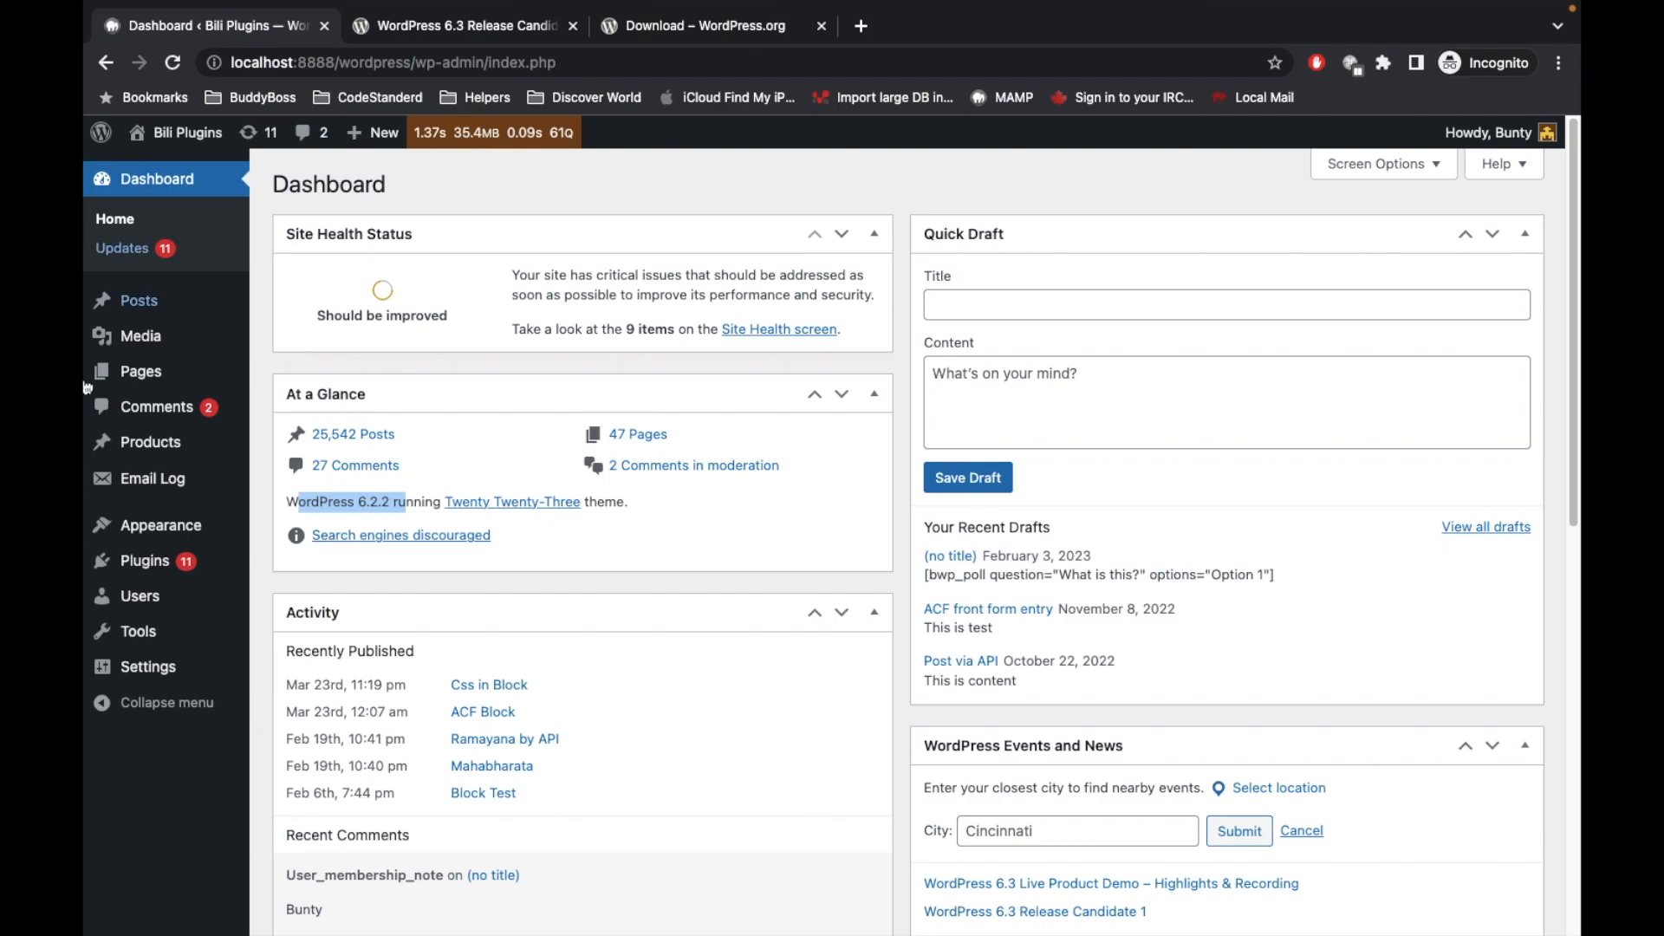
{"action": "mouse_move", "coordinate": [139, 562]}
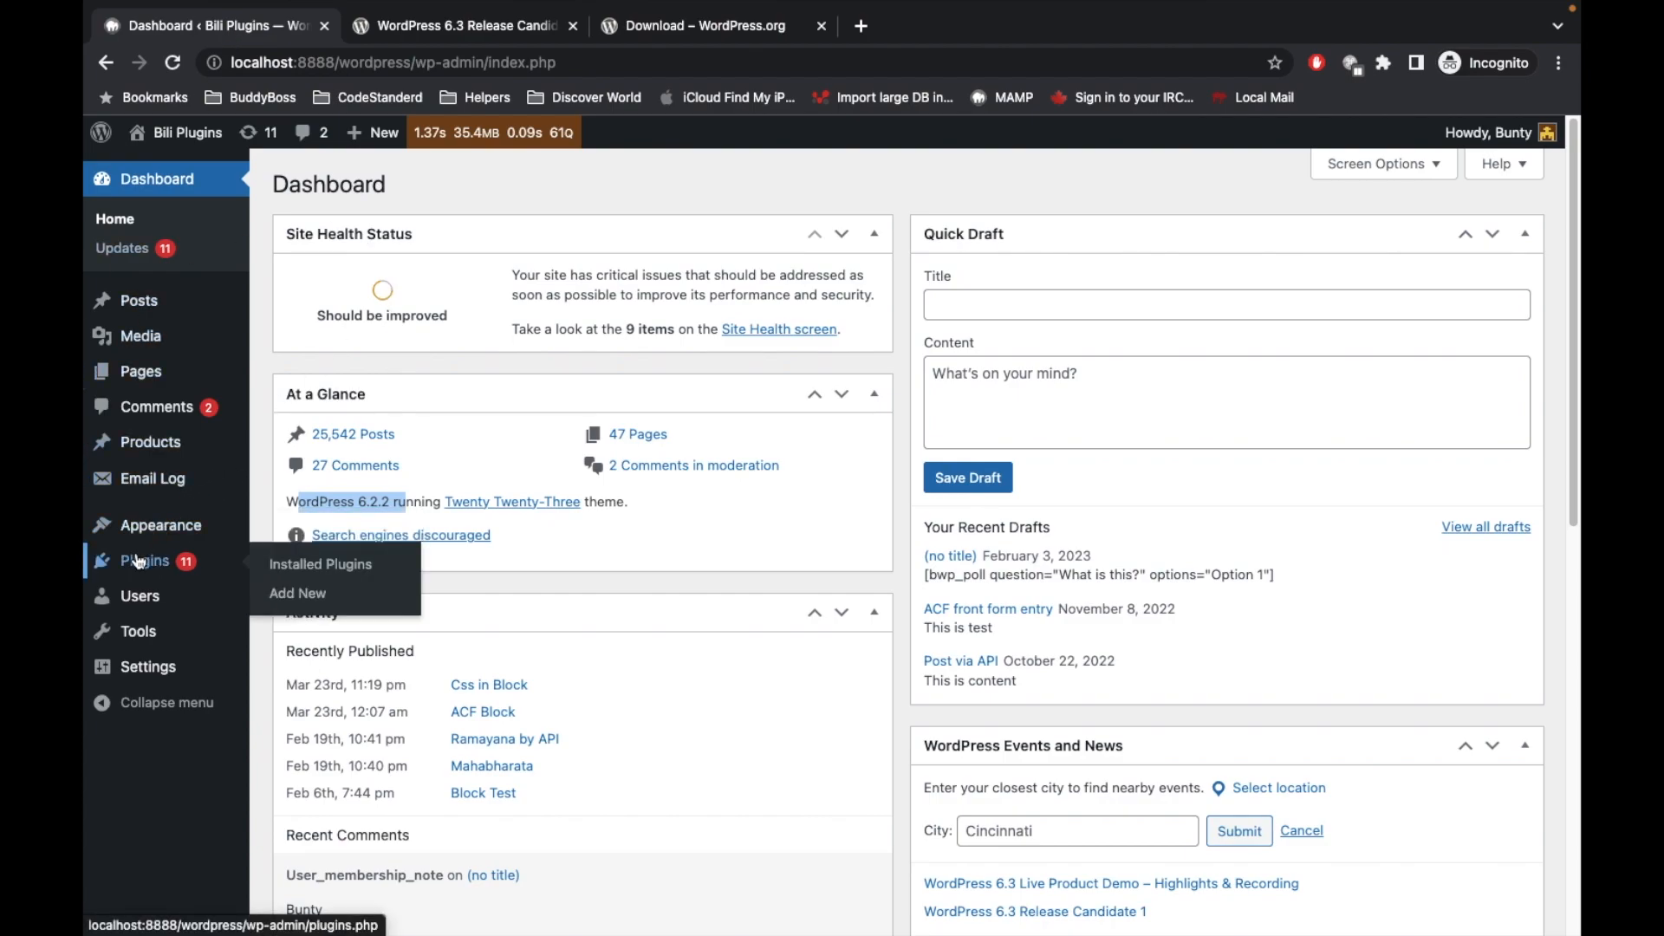
{"action": "left_click", "coordinate": [286, 597]}
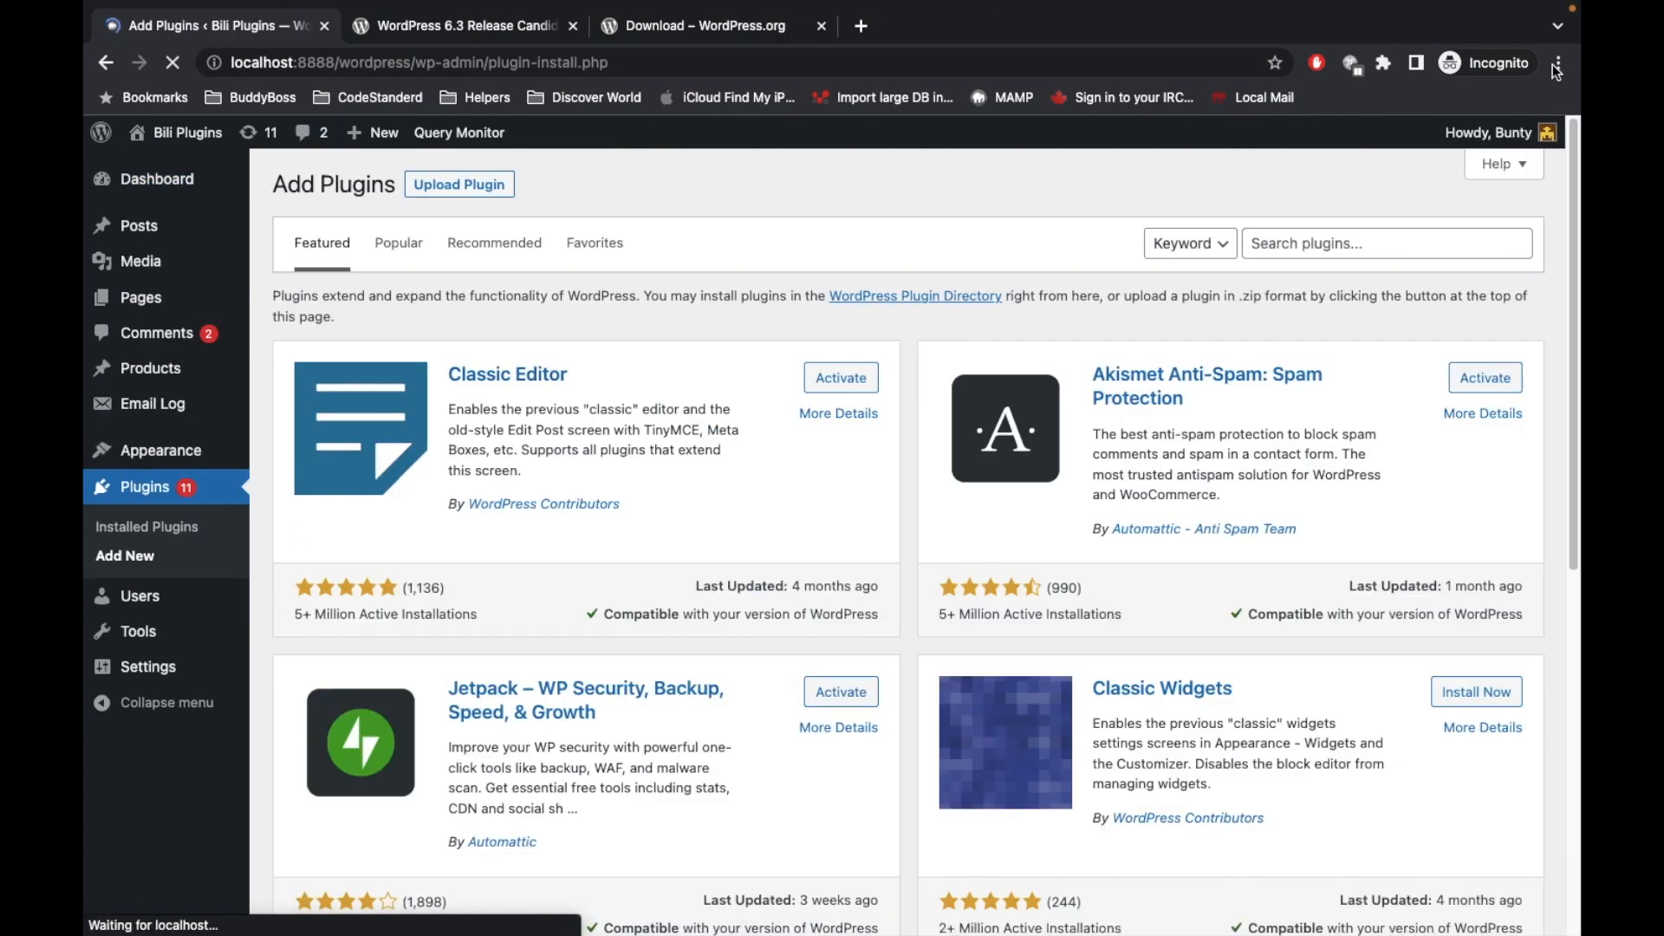
{"action": "mouse_move", "coordinate": [1500, 132]}
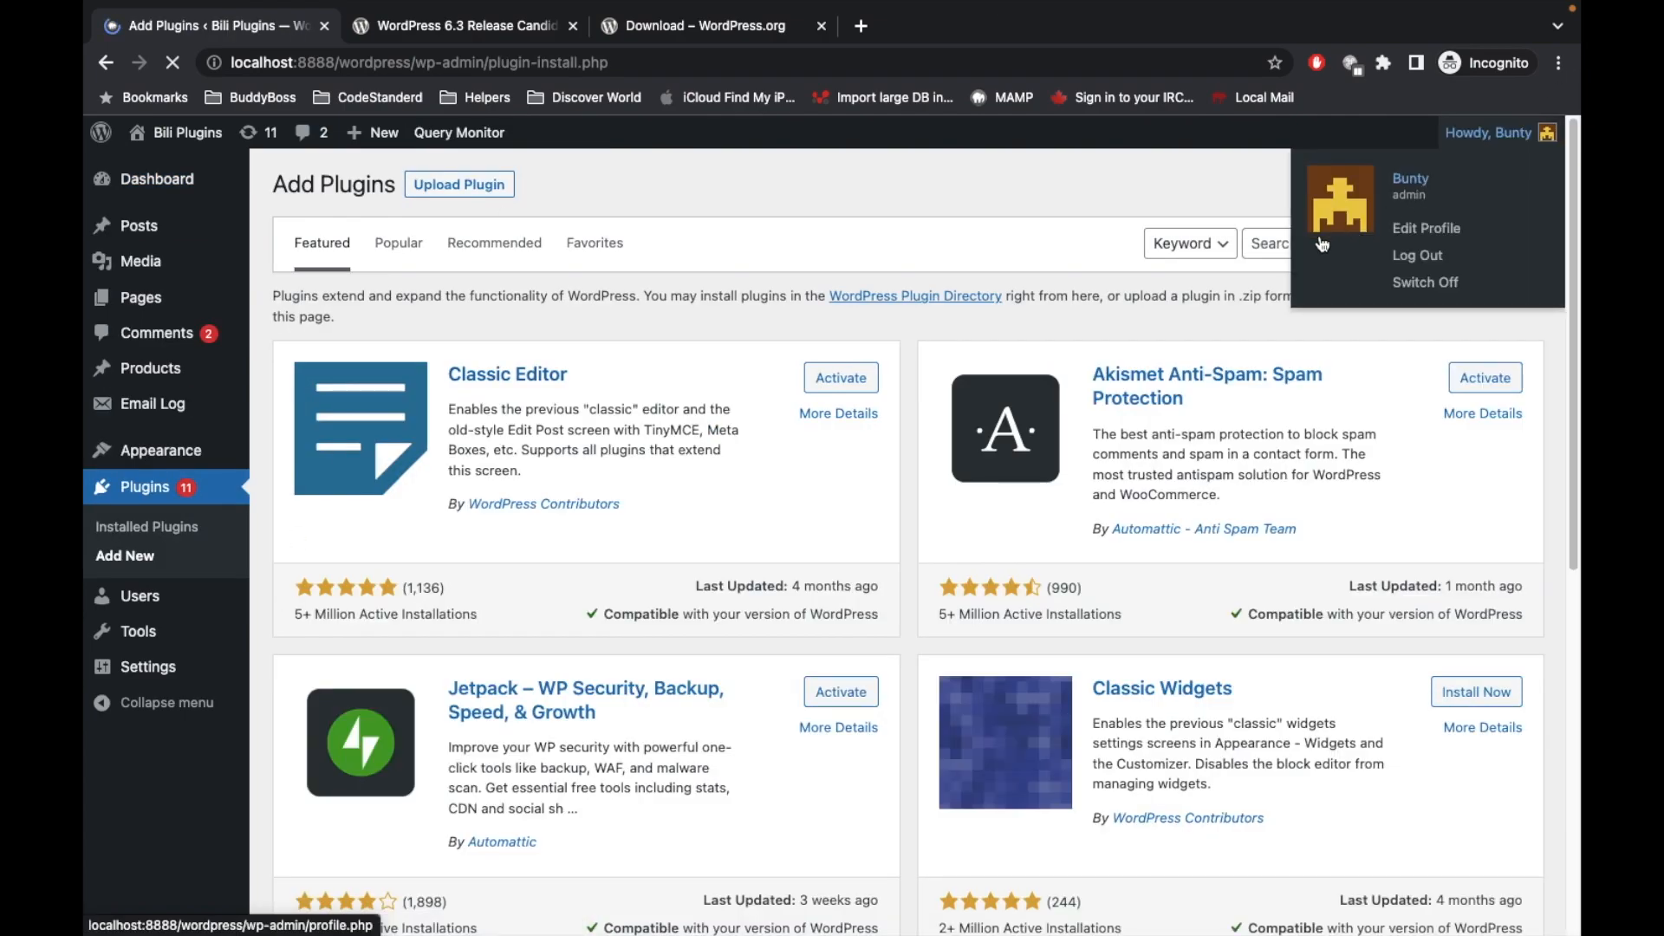
{"action": "left_click", "coordinate": [1268, 242]}
{"action": "type", "text": "WordP"}
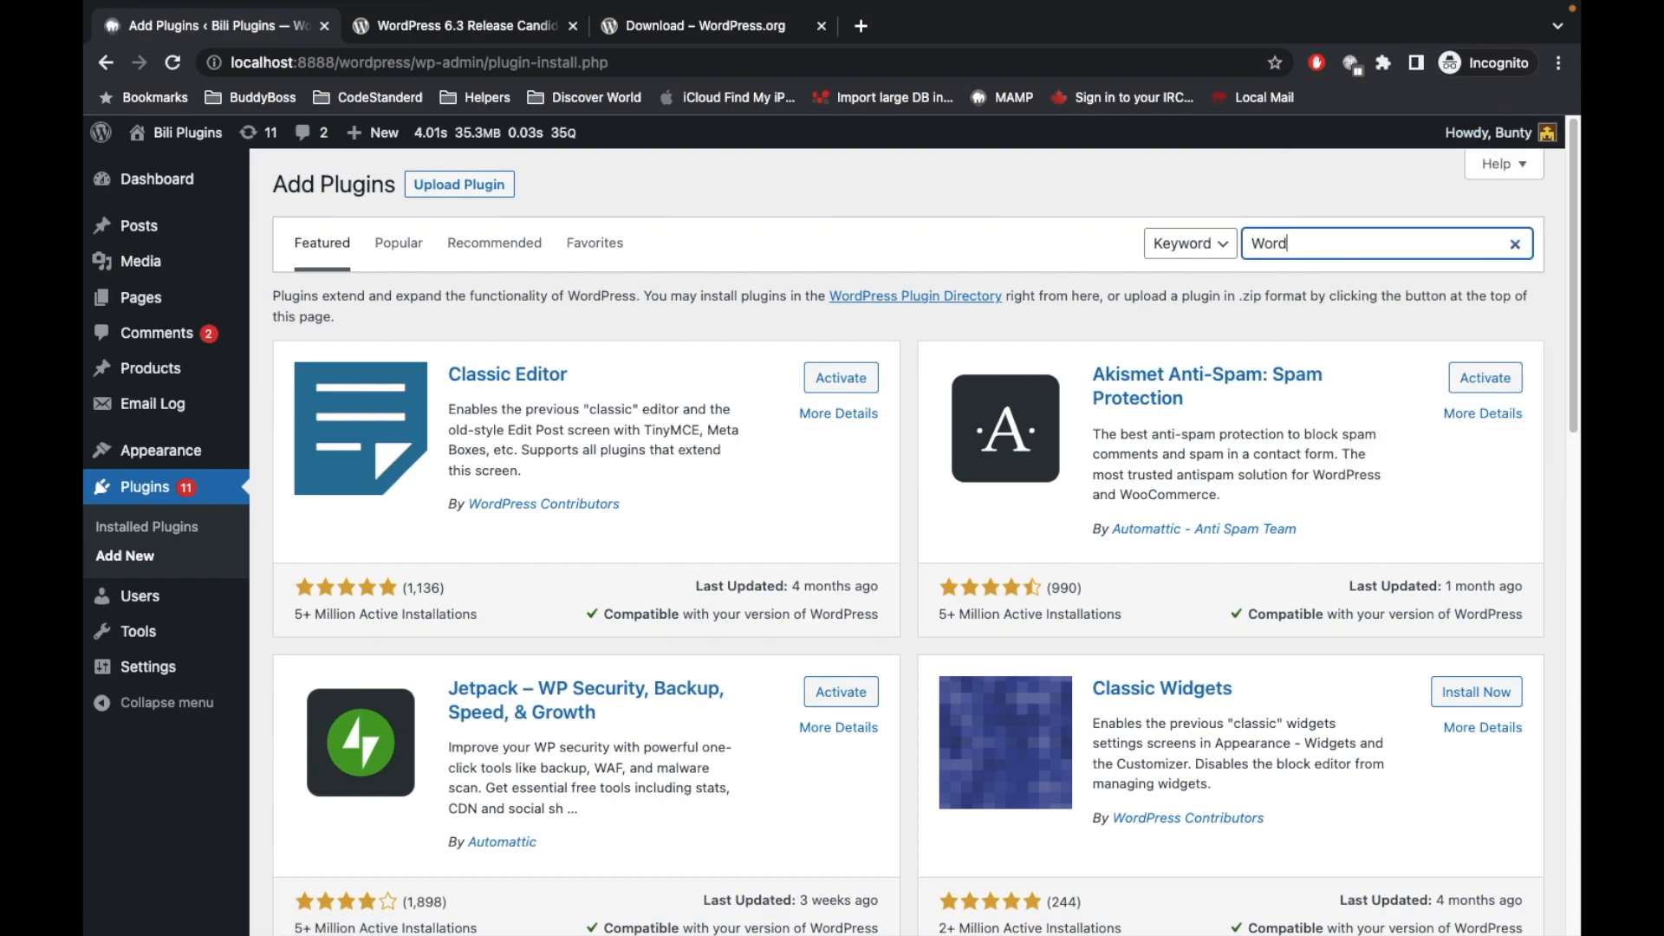
{"action": "type", "text": "ress Beta tester"}
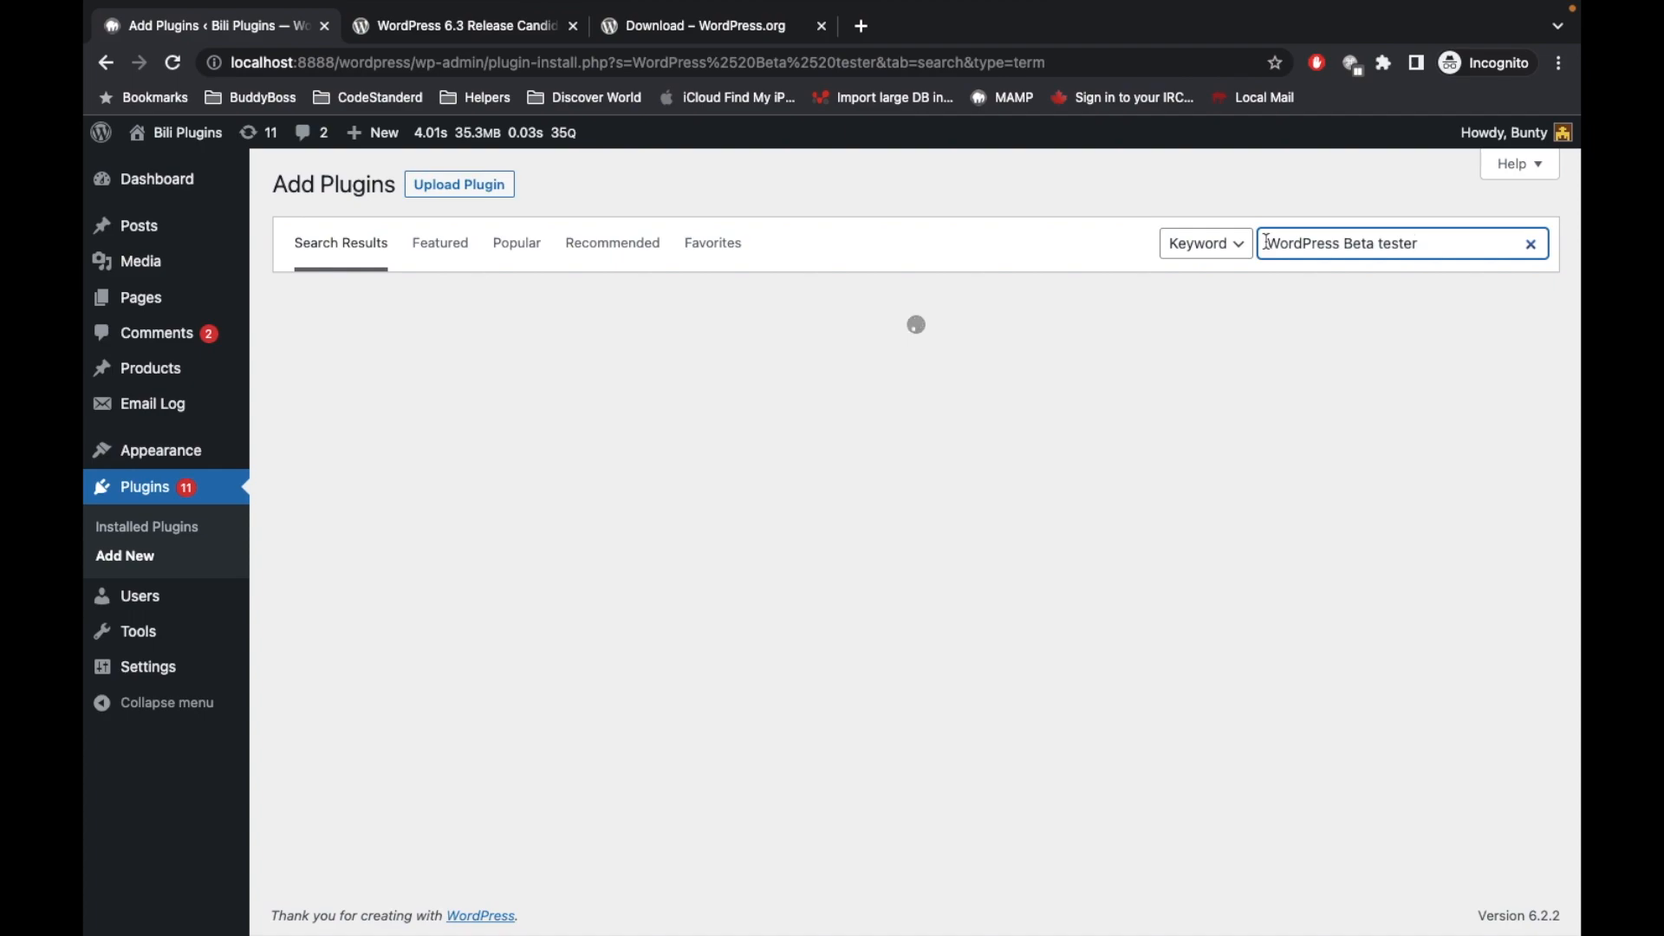
Compare the WordPress 6.3 Release Candidate 1 announcement with the version offered on the WordPress.org download page
{"action": "left_click", "coordinate": [487, 33]}
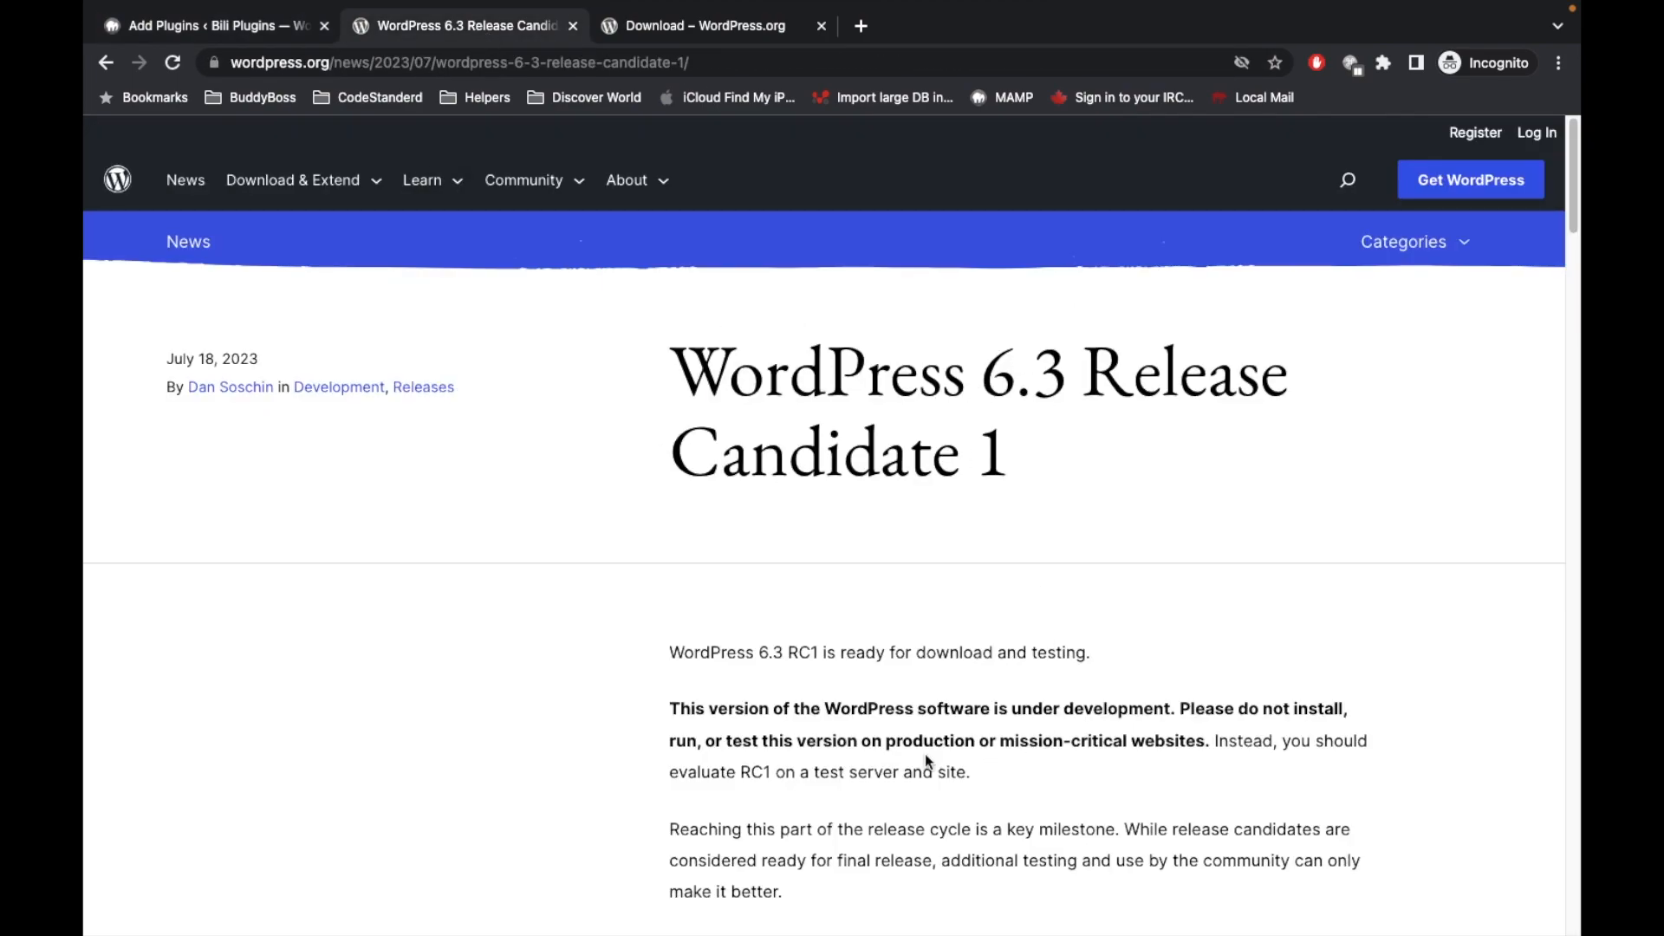
{"action": "left_click", "coordinate": [704, 32]}
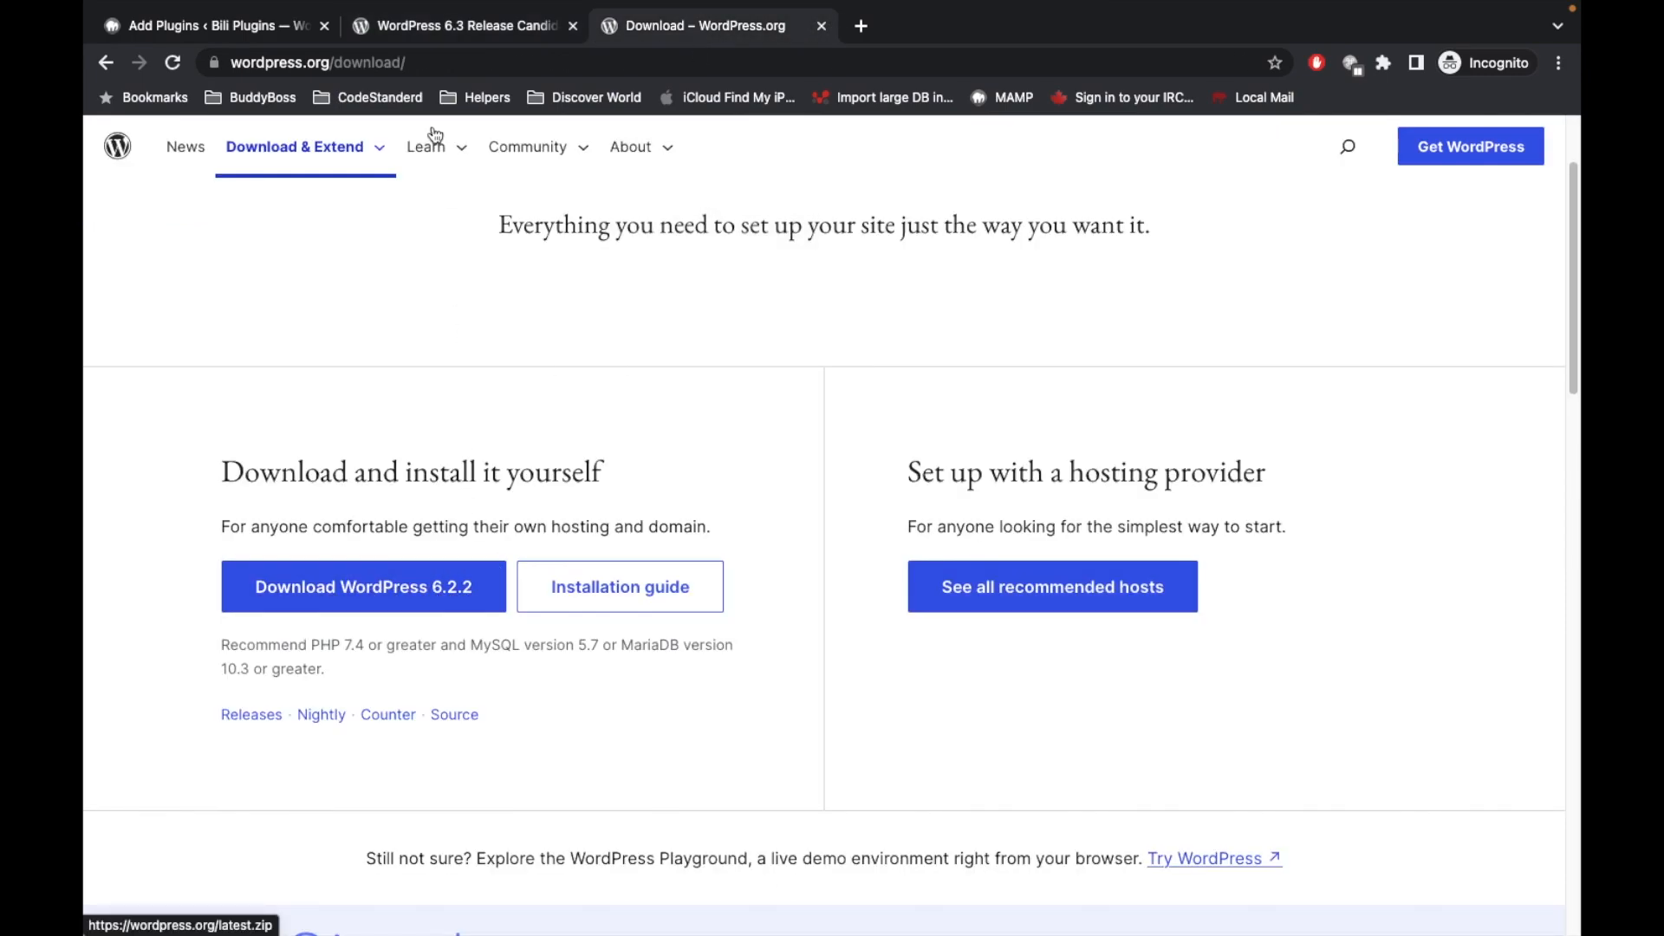
{"action": "left_click", "coordinate": [199, 29]}
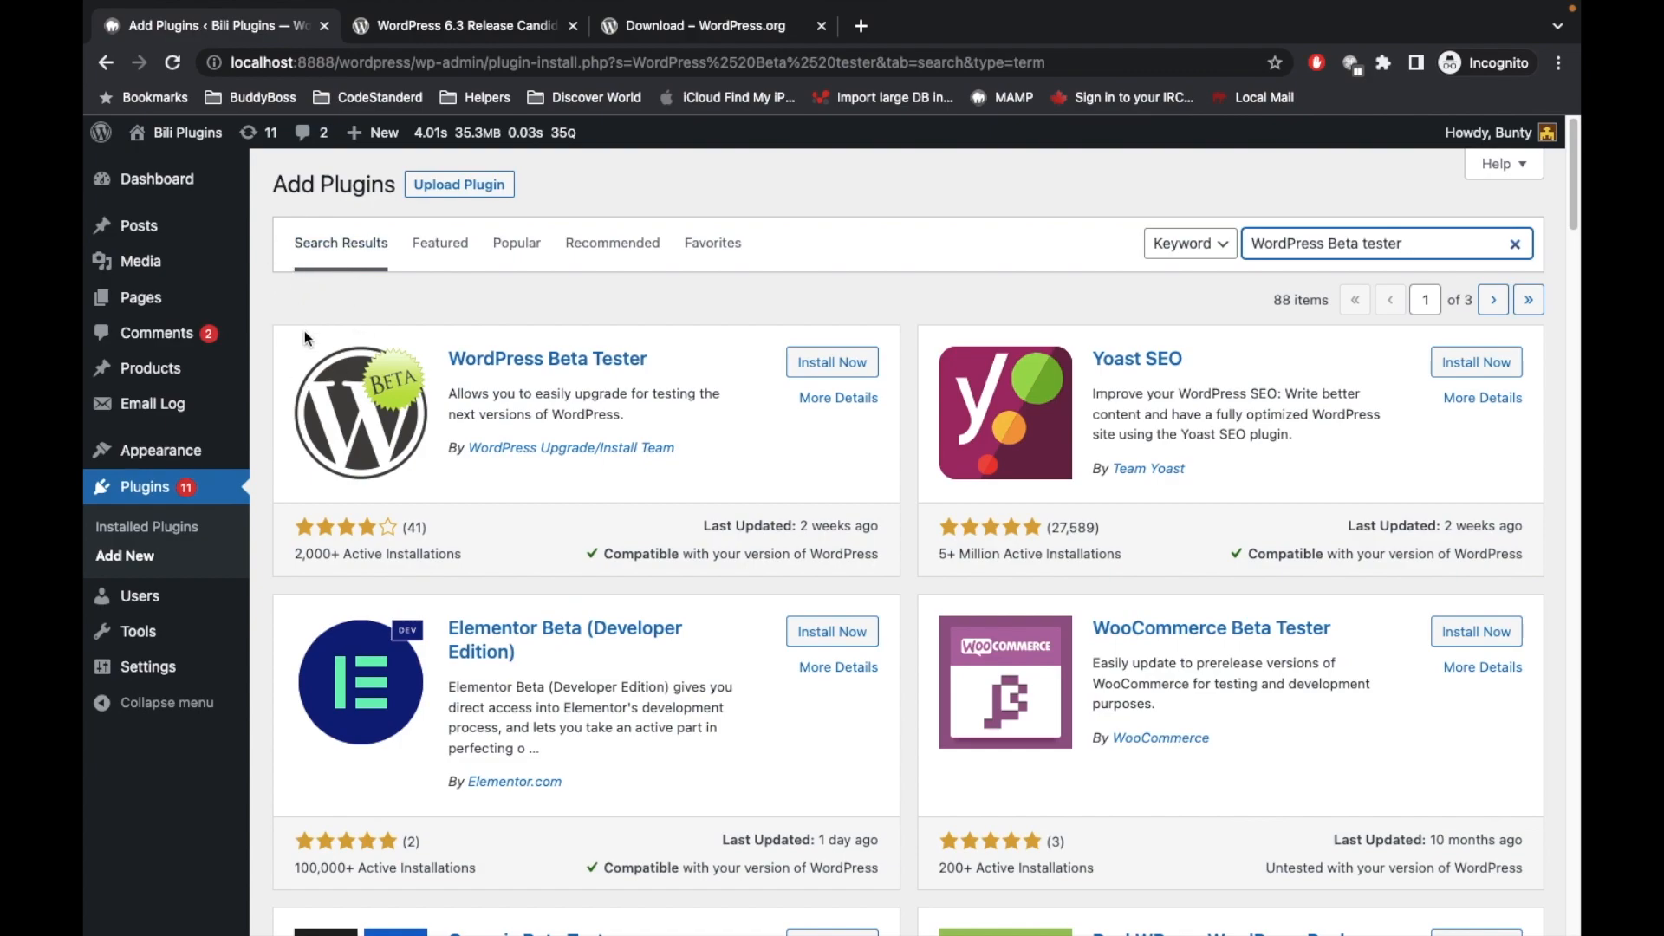
{"action": "left_click", "coordinate": [515, 40]}
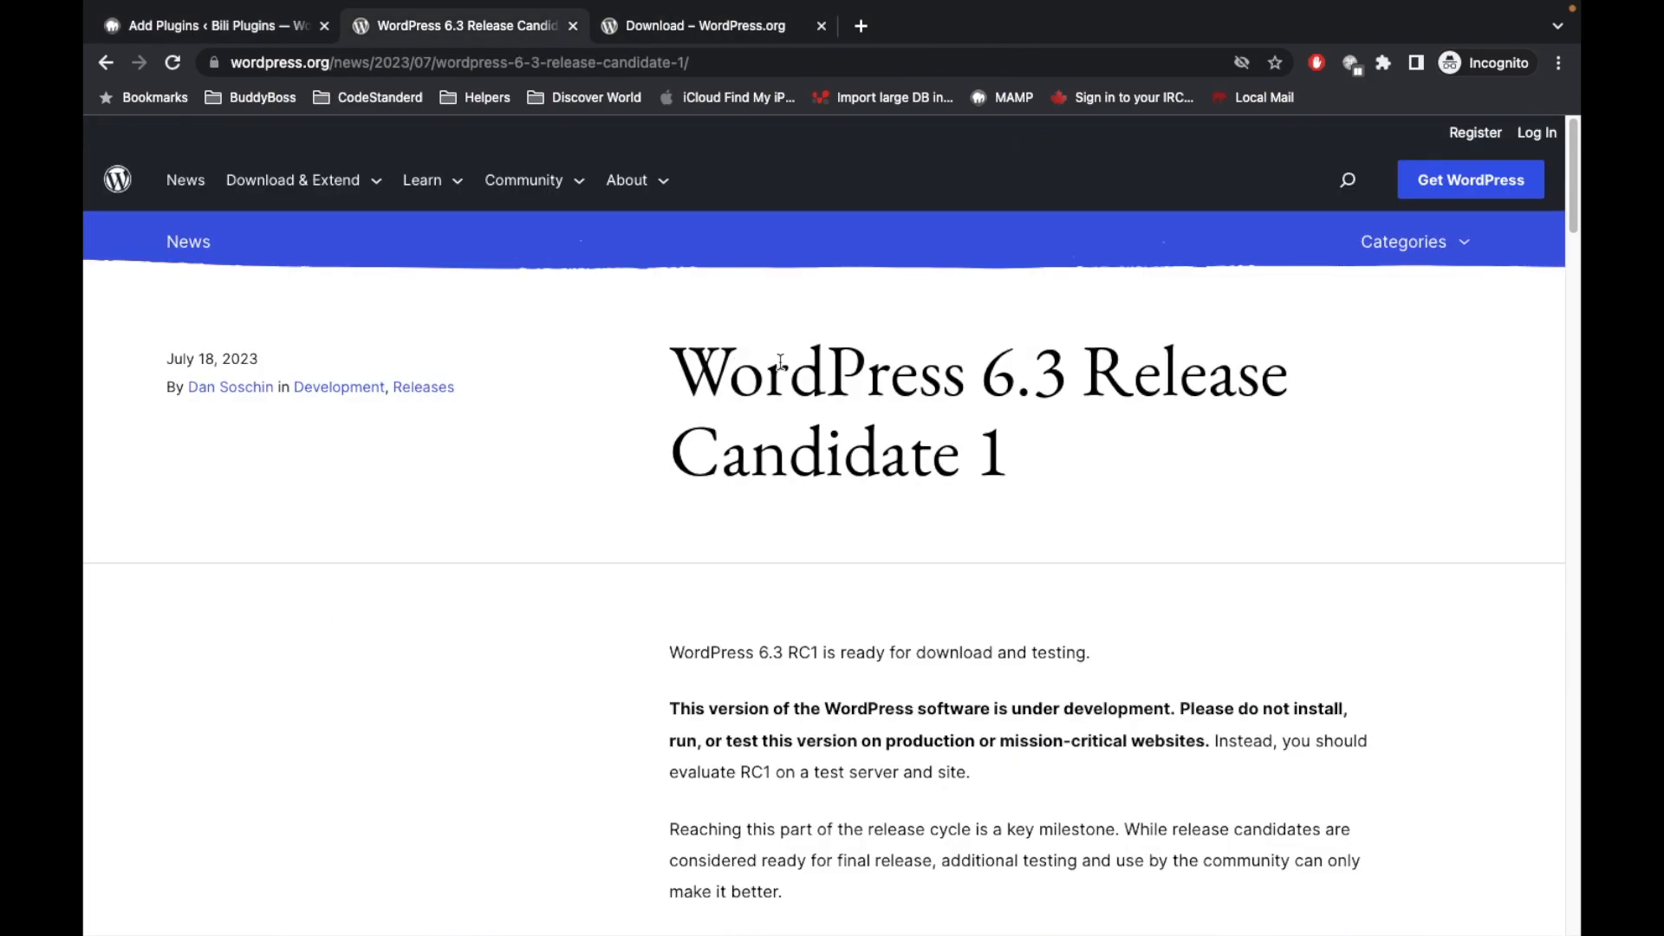
Open the local site's WordPress Updates page in a new browser tab and check again for new versions
{"action": "left_click", "coordinate": [246, 38]}
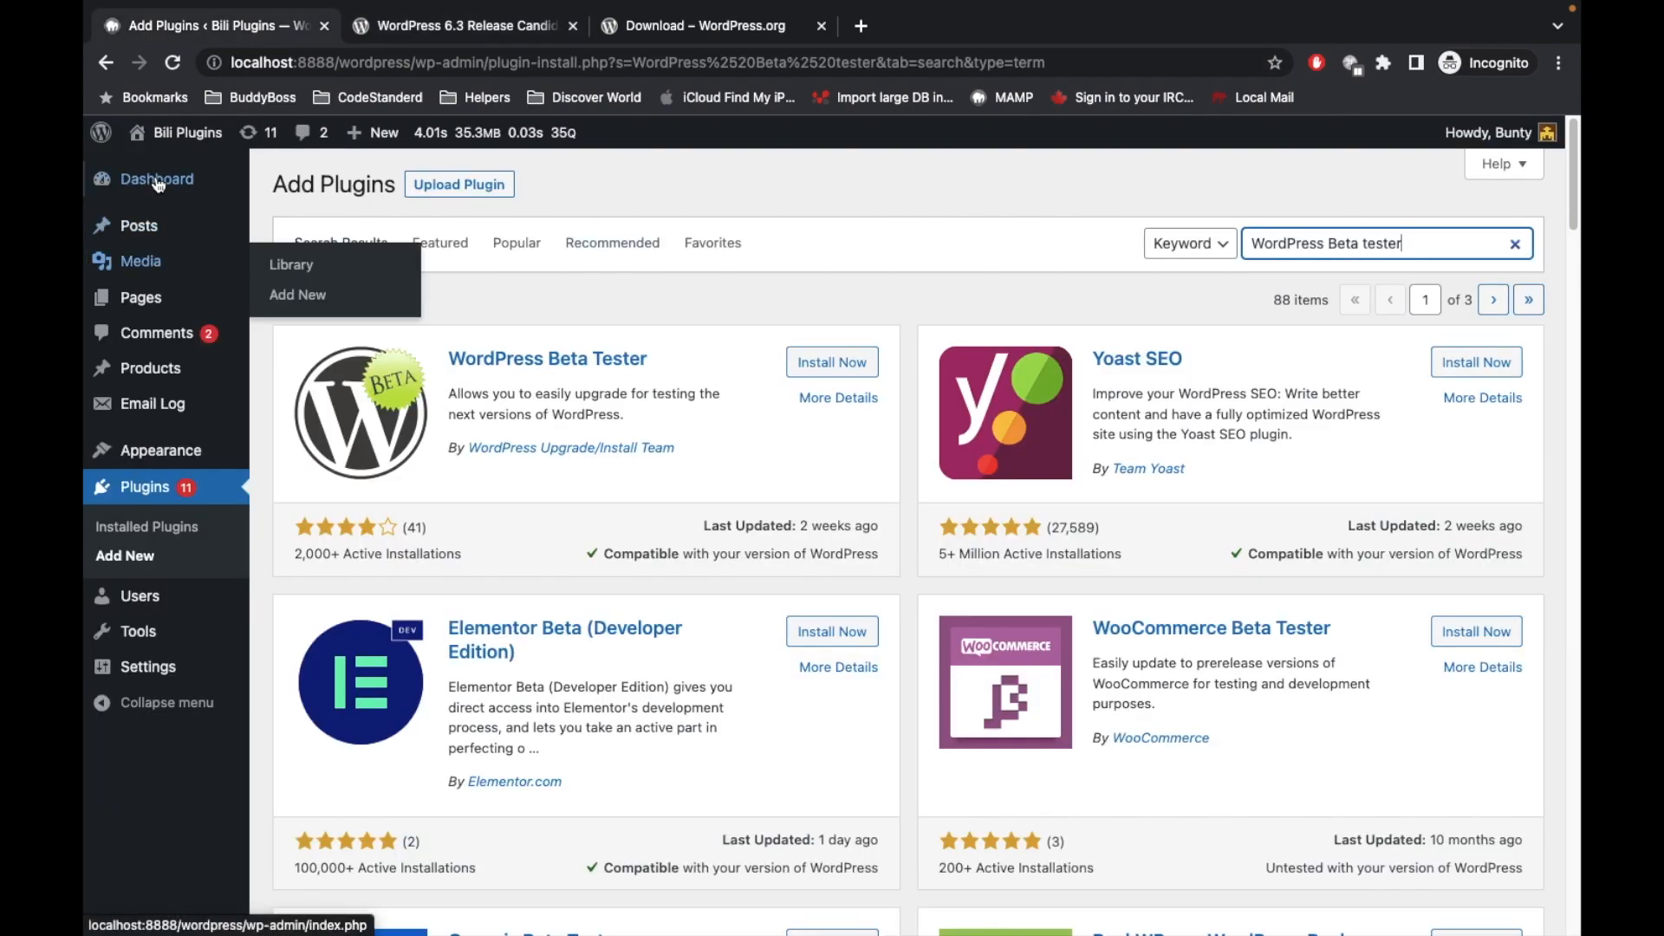
{"action": "mouse_move", "coordinate": [157, 182]}
{"action": "left_click", "coordinate": [292, 212], "text": "super"}
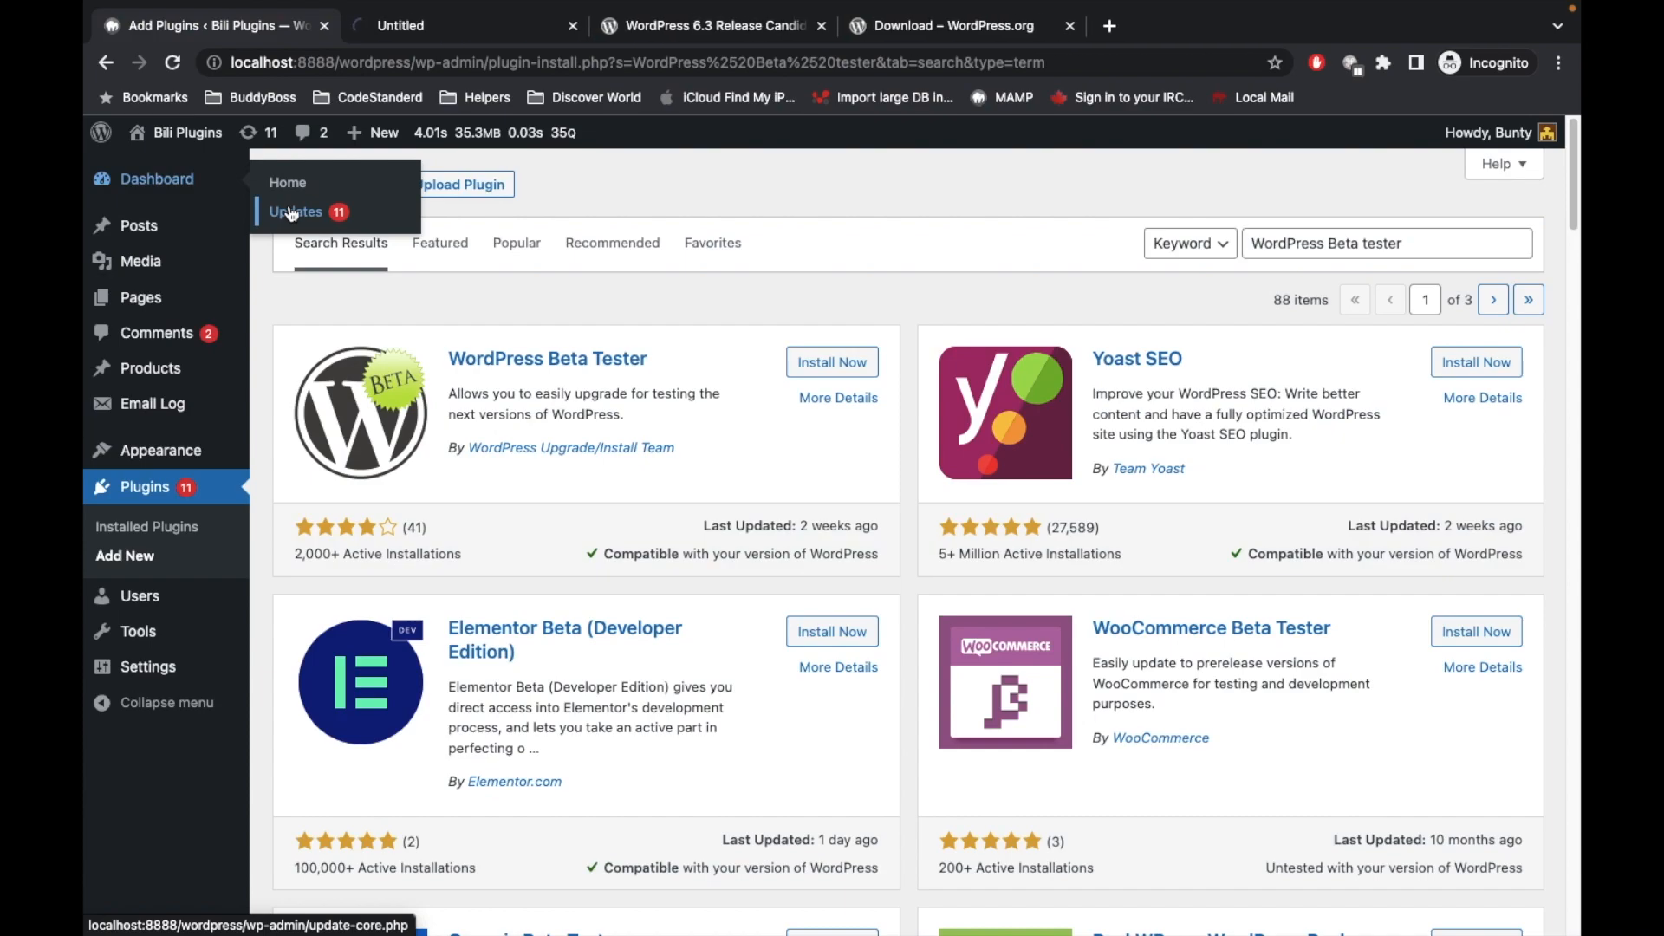
{"action": "left_click", "coordinate": [446, 28]}
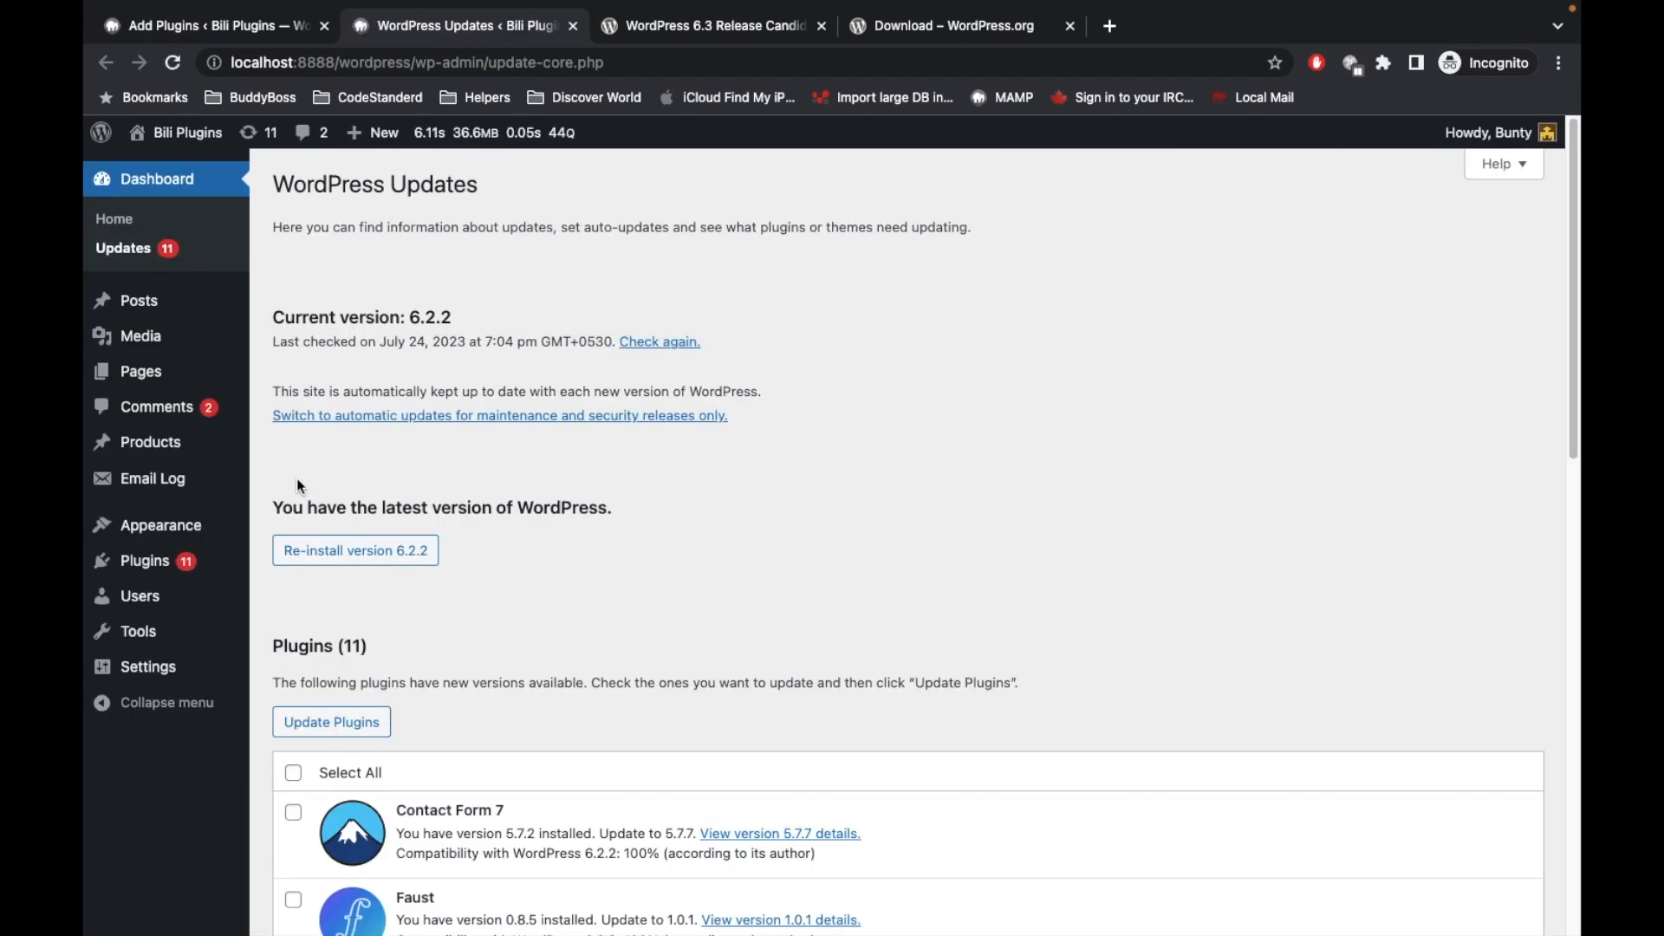
{"action": "left_click", "coordinate": [672, 343]}
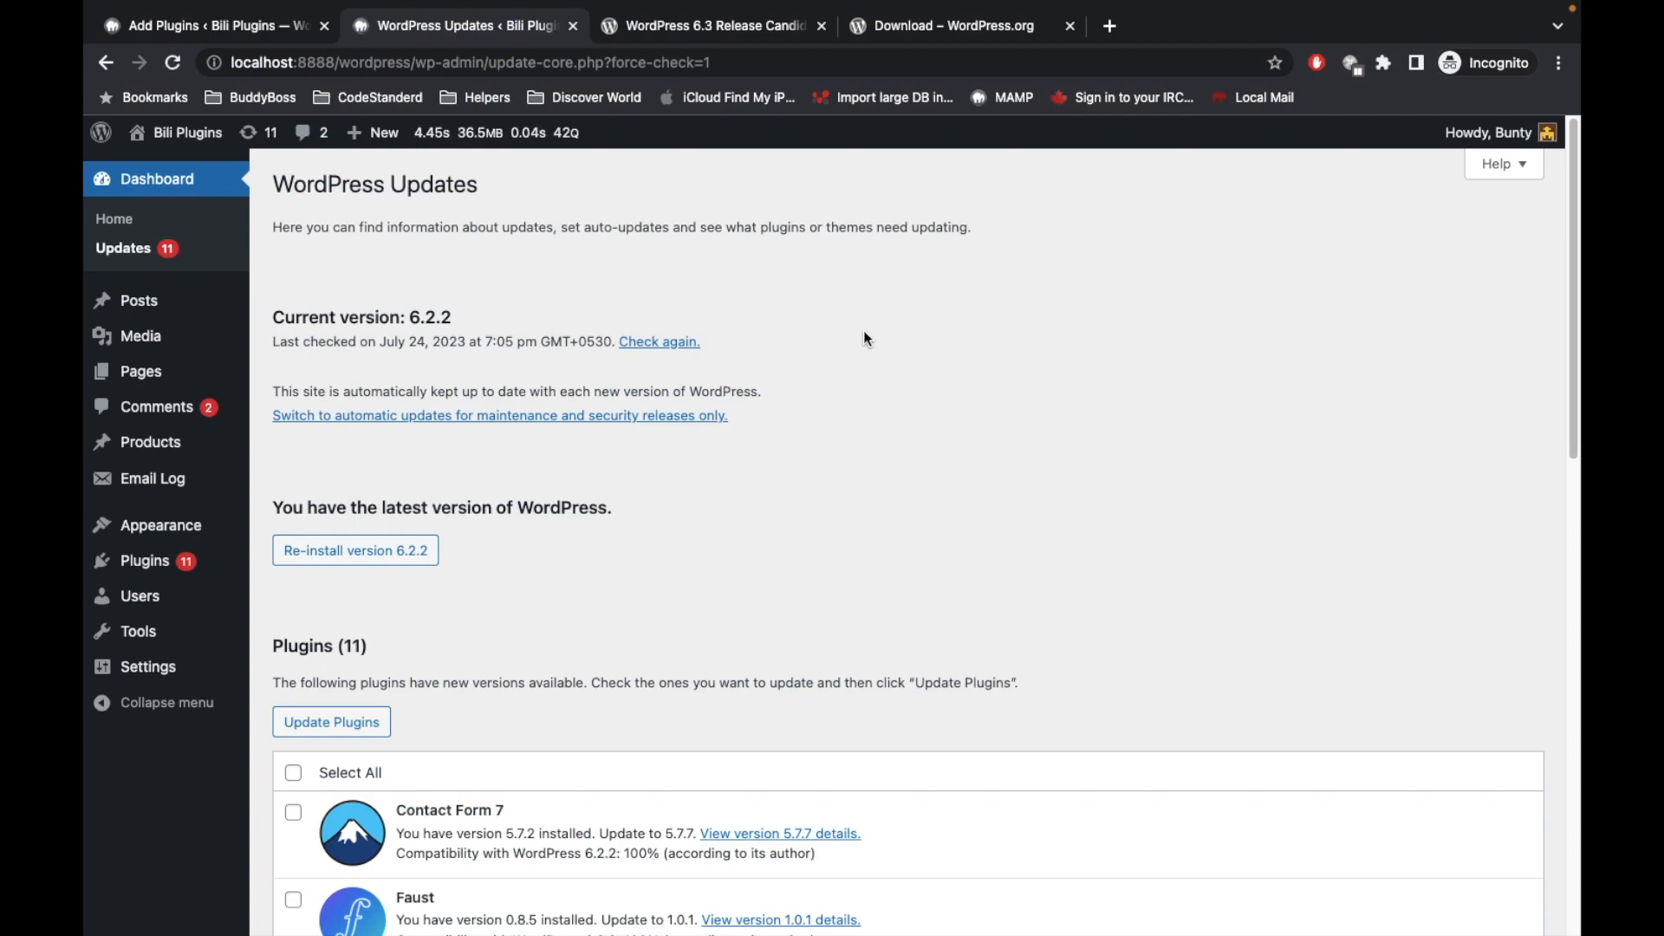
Install and activate the WordPress Beta Tester plugin from the plugin search results
{"action": "left_click", "coordinate": [271, 26]}
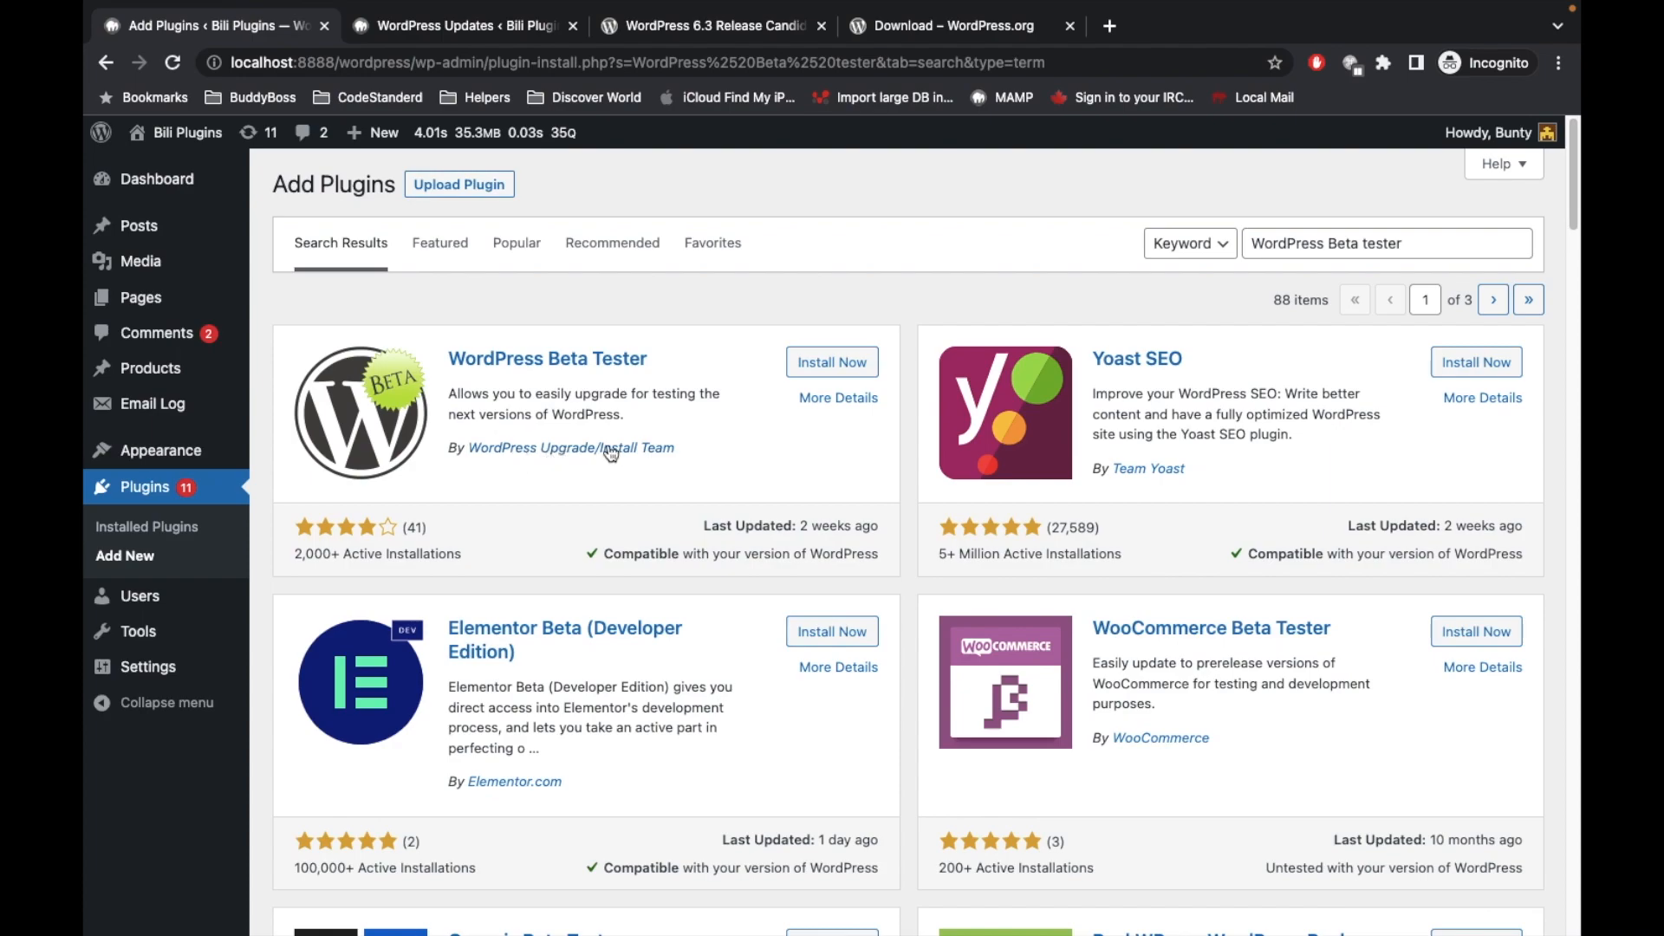
{"action": "left_click", "coordinate": [828, 364]}
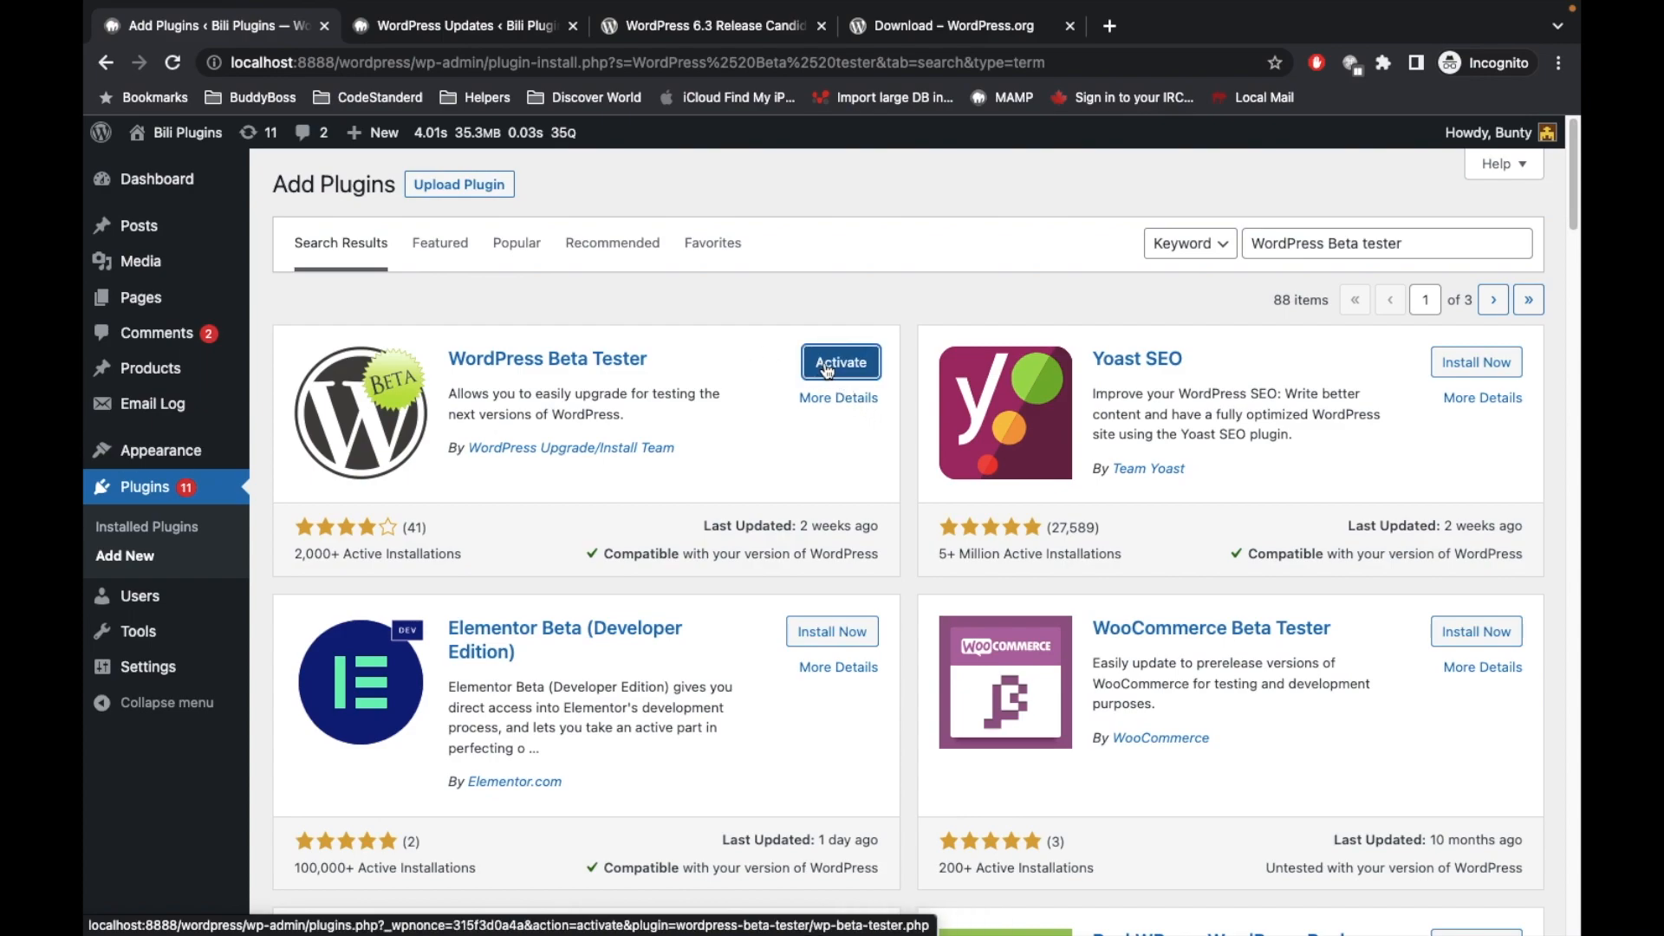
{"action": "left_click", "coordinate": [828, 371]}
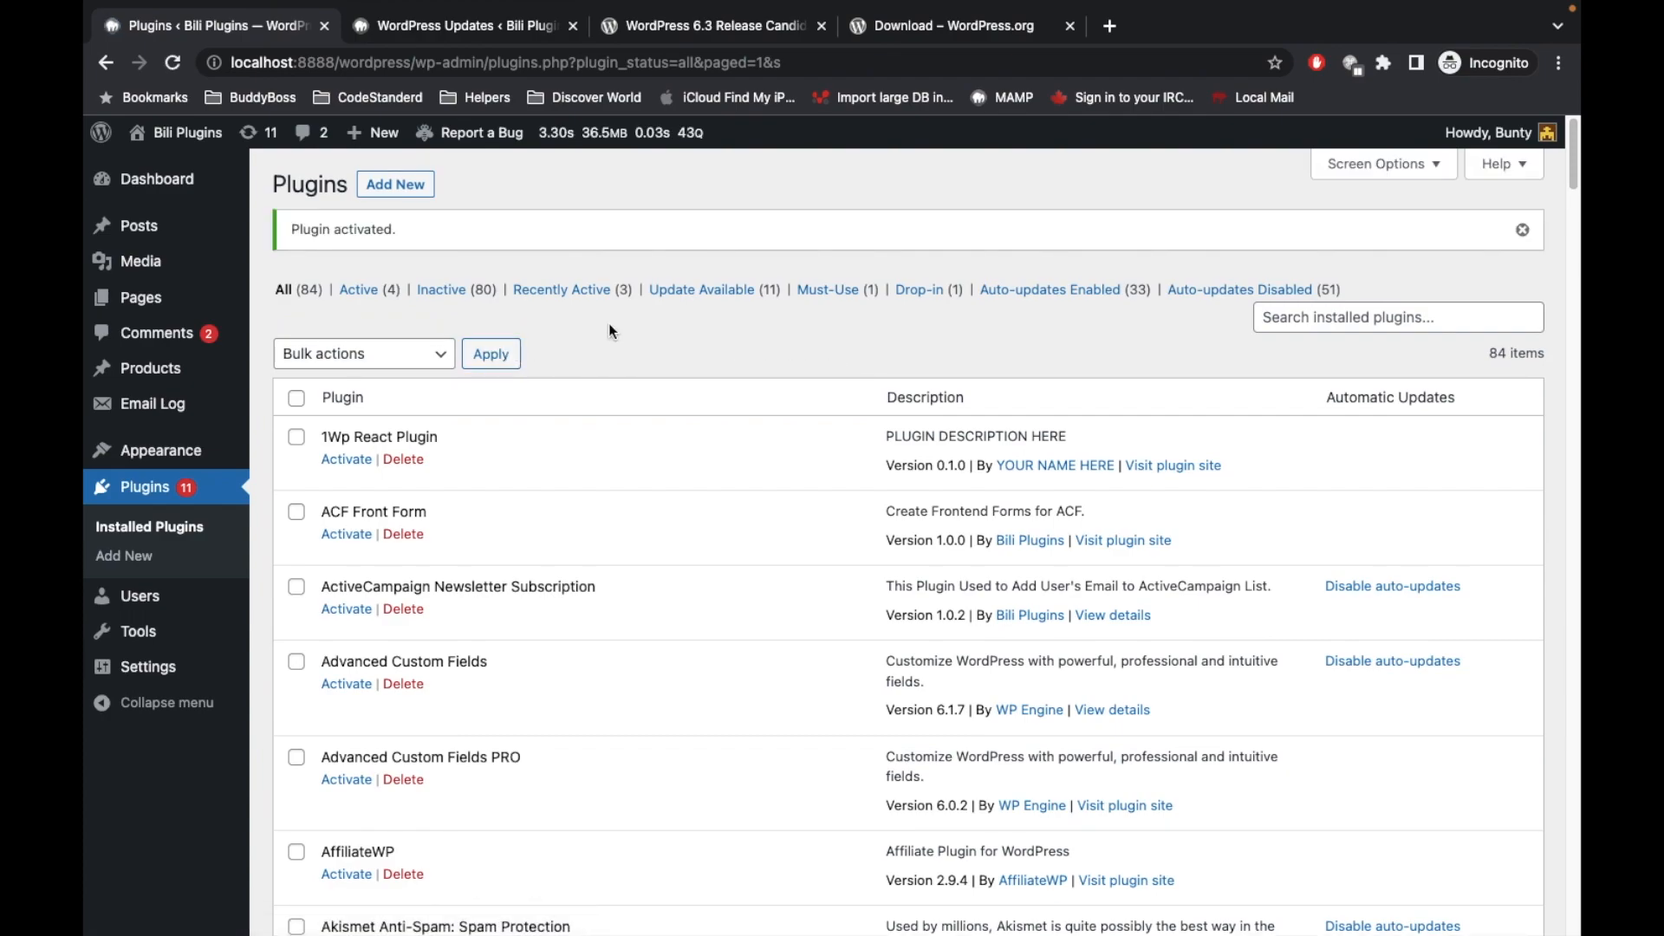
In the Beta Testing settings, choose the Bleeding edge channel with the Beta/RC Only stream and save the changes
{"action": "mouse_move", "coordinate": [134, 672]}
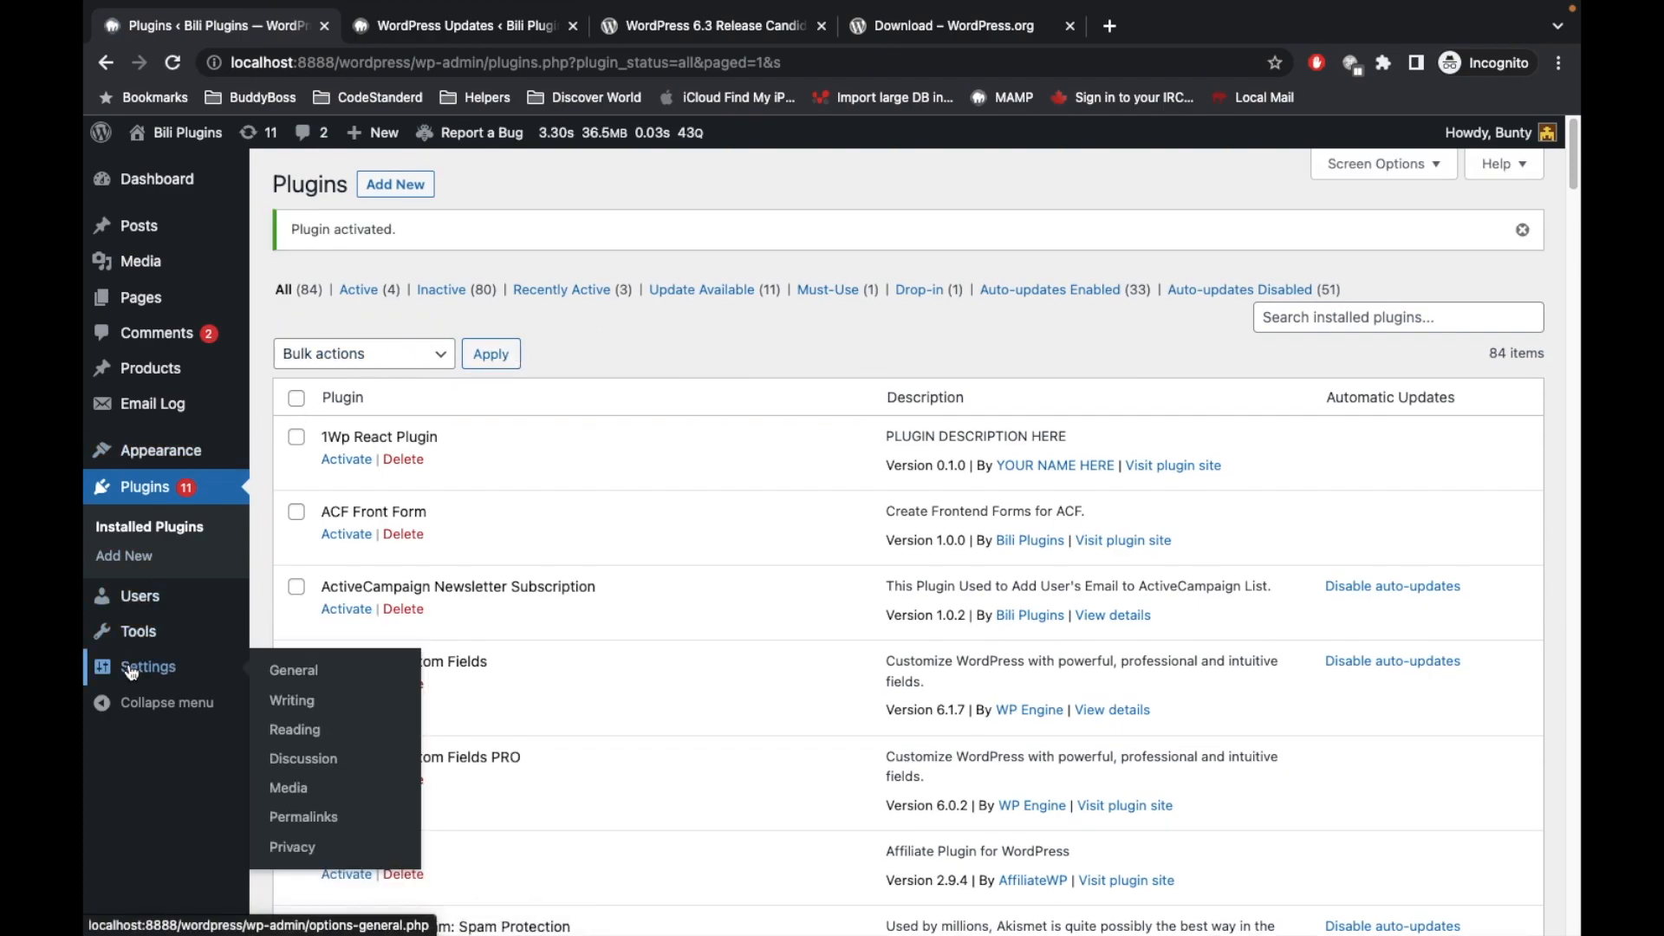
{"action": "mouse_move", "coordinate": [146, 643]}
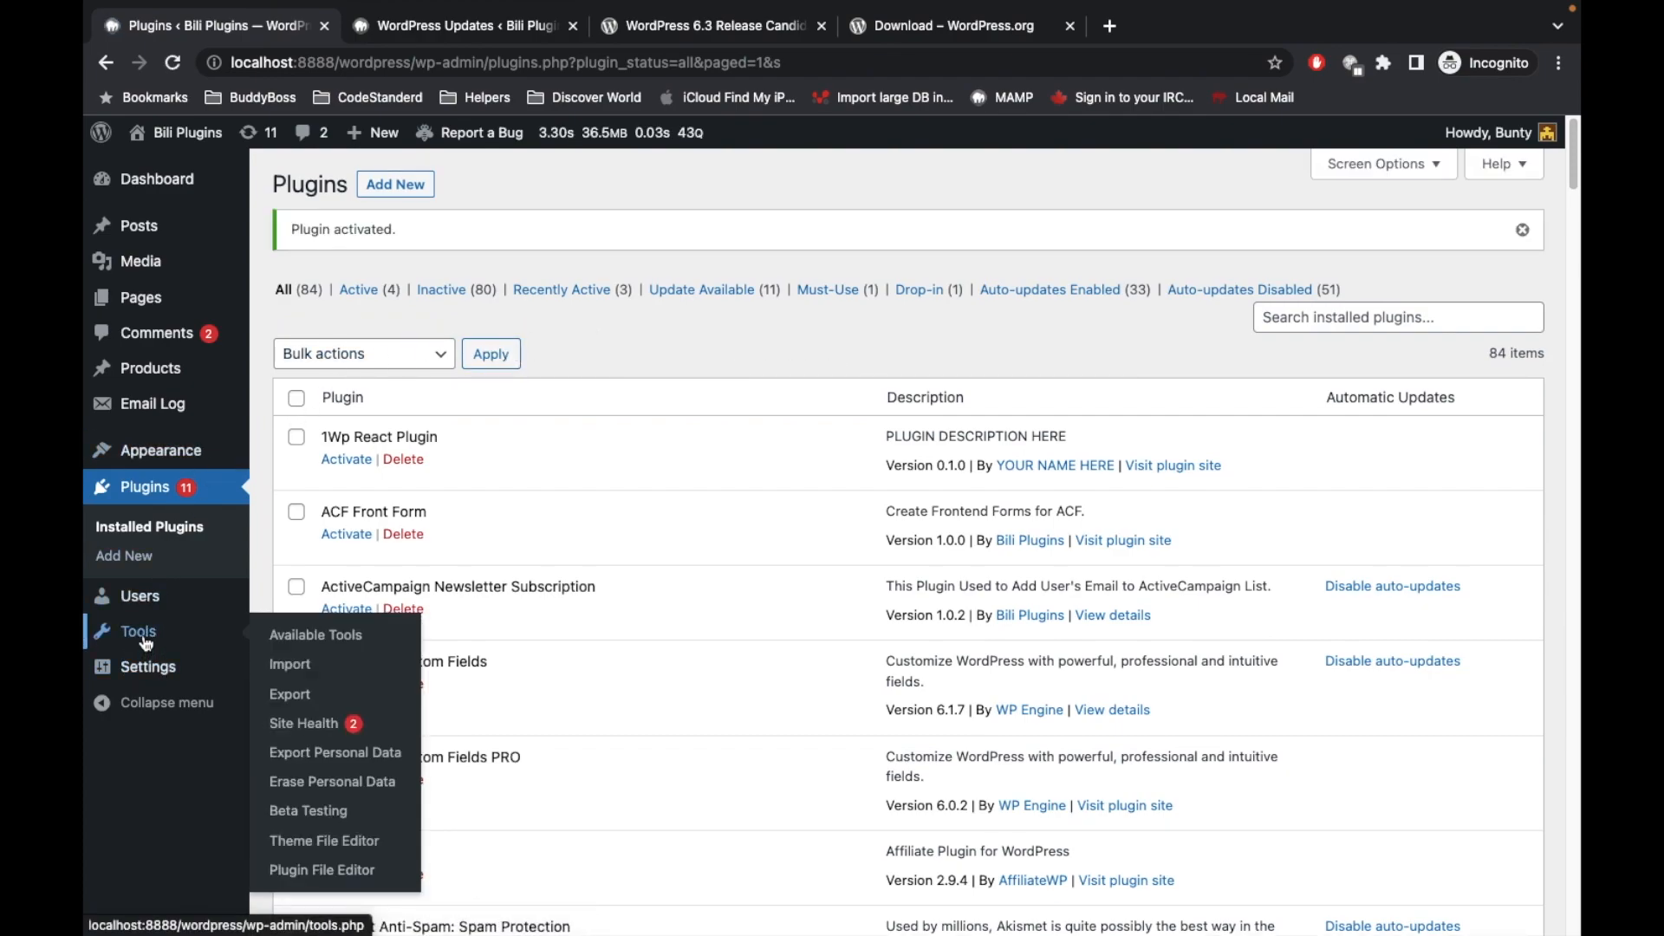
{"action": "left_click", "coordinate": [295, 812]}
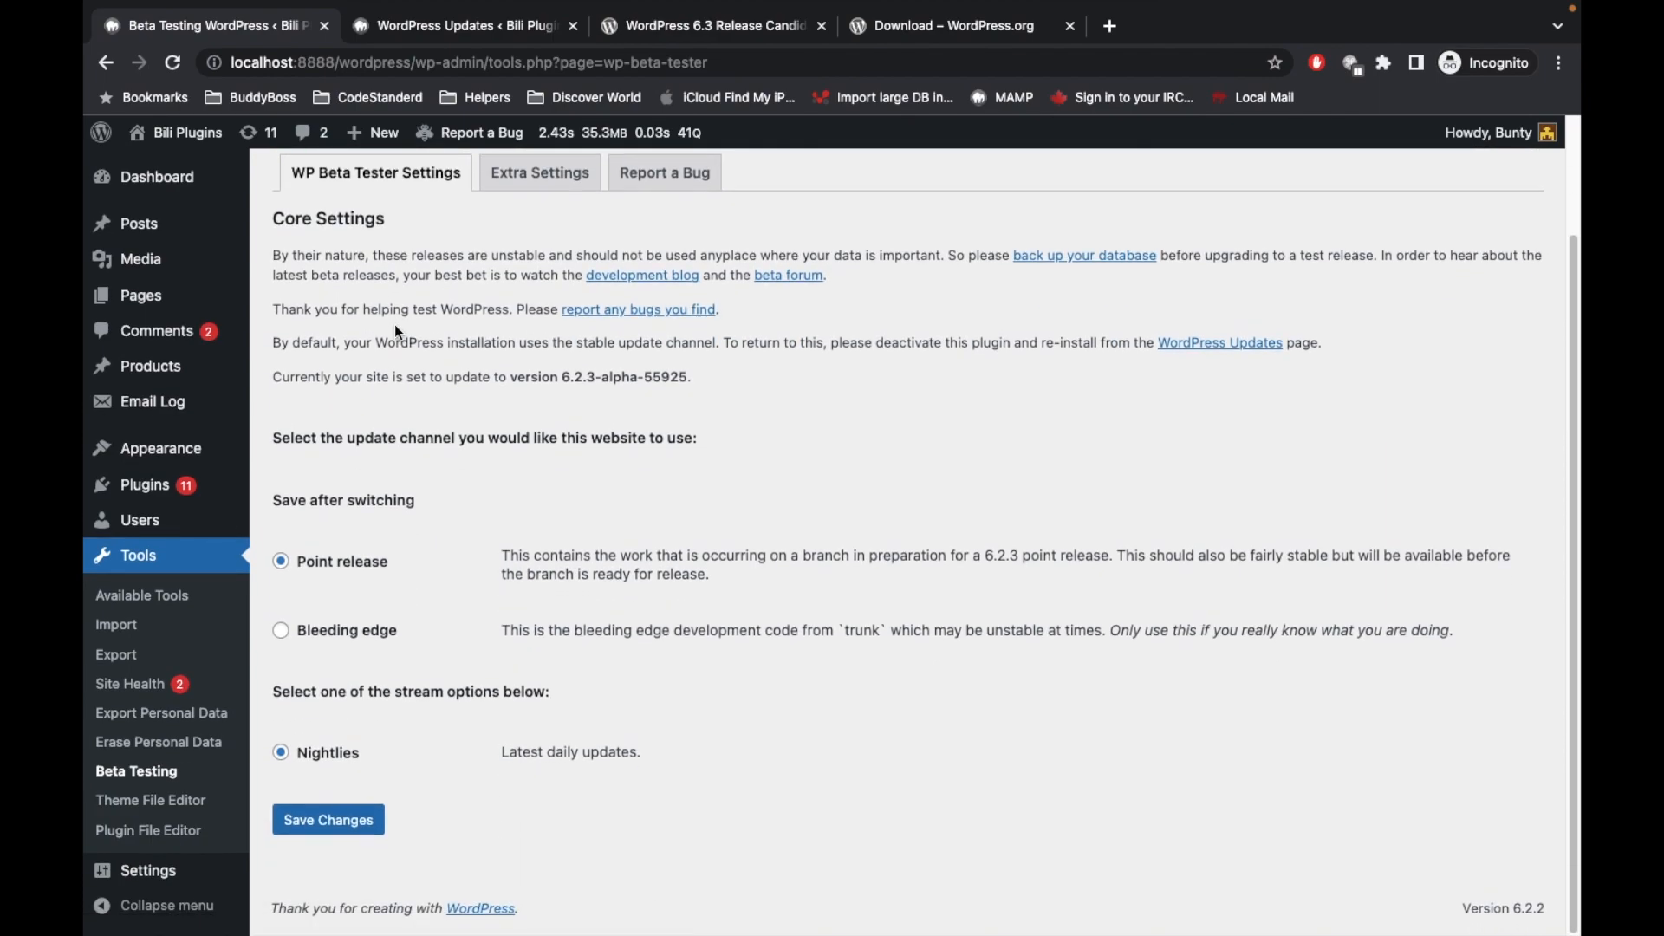
{"action": "left_click", "coordinate": [303, 647]}
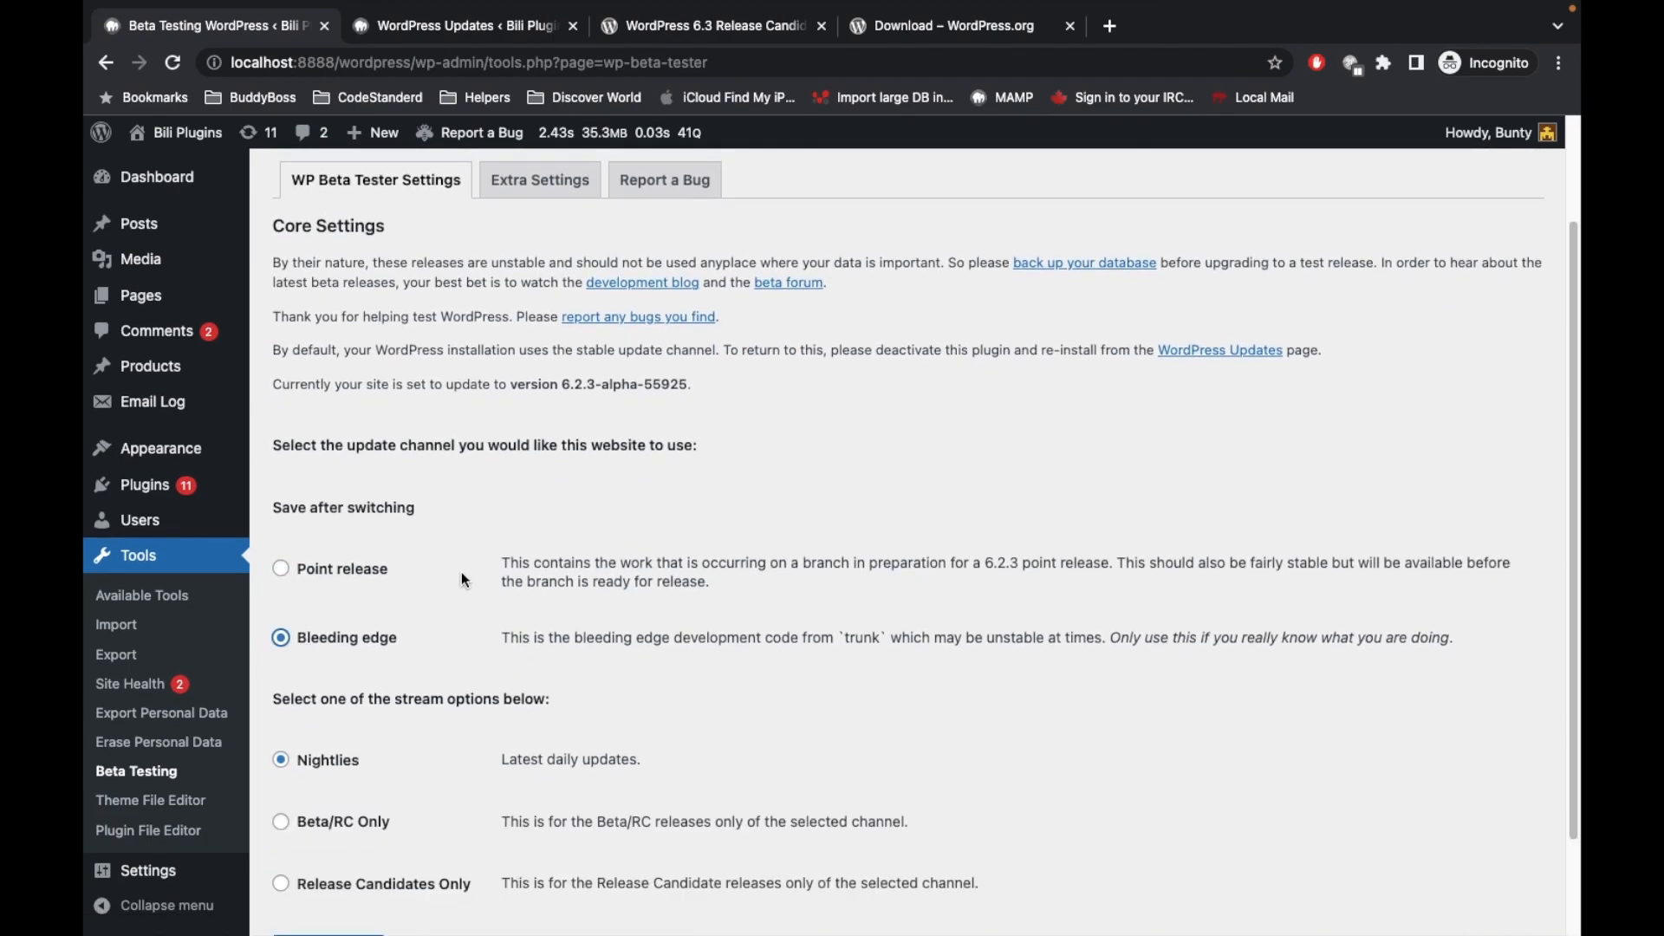
{"action": "scroll", "coordinate": [463, 585], "scroll_direction": "down", "scroll_amount": 3}
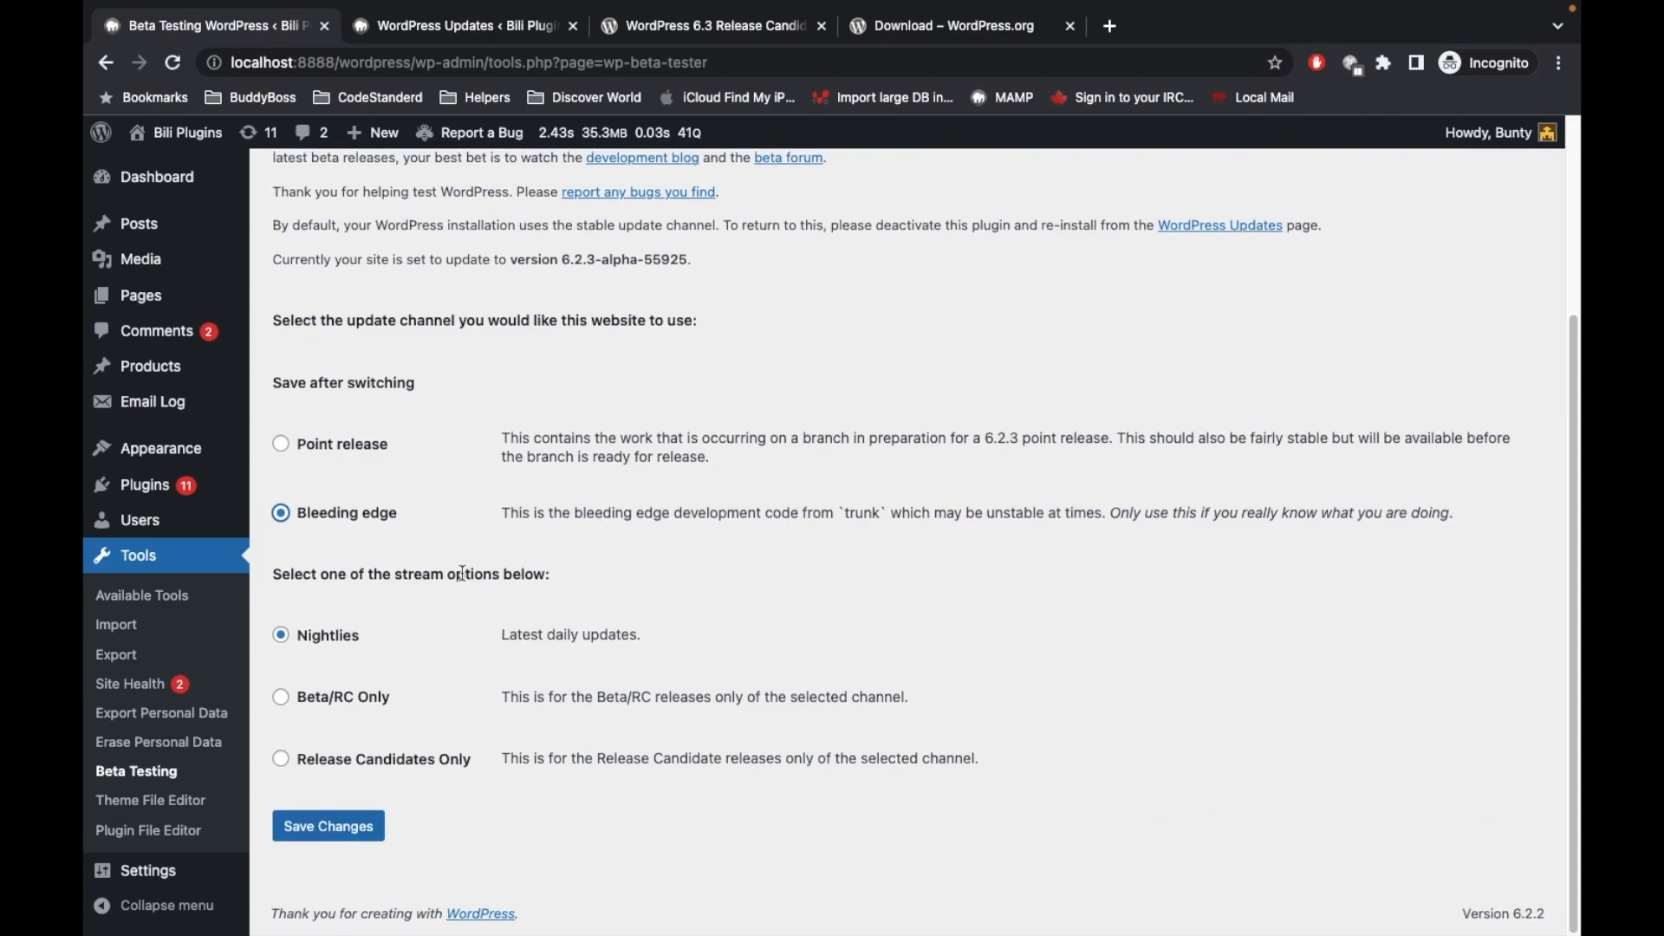
{"action": "left_click", "coordinate": [325, 709]}
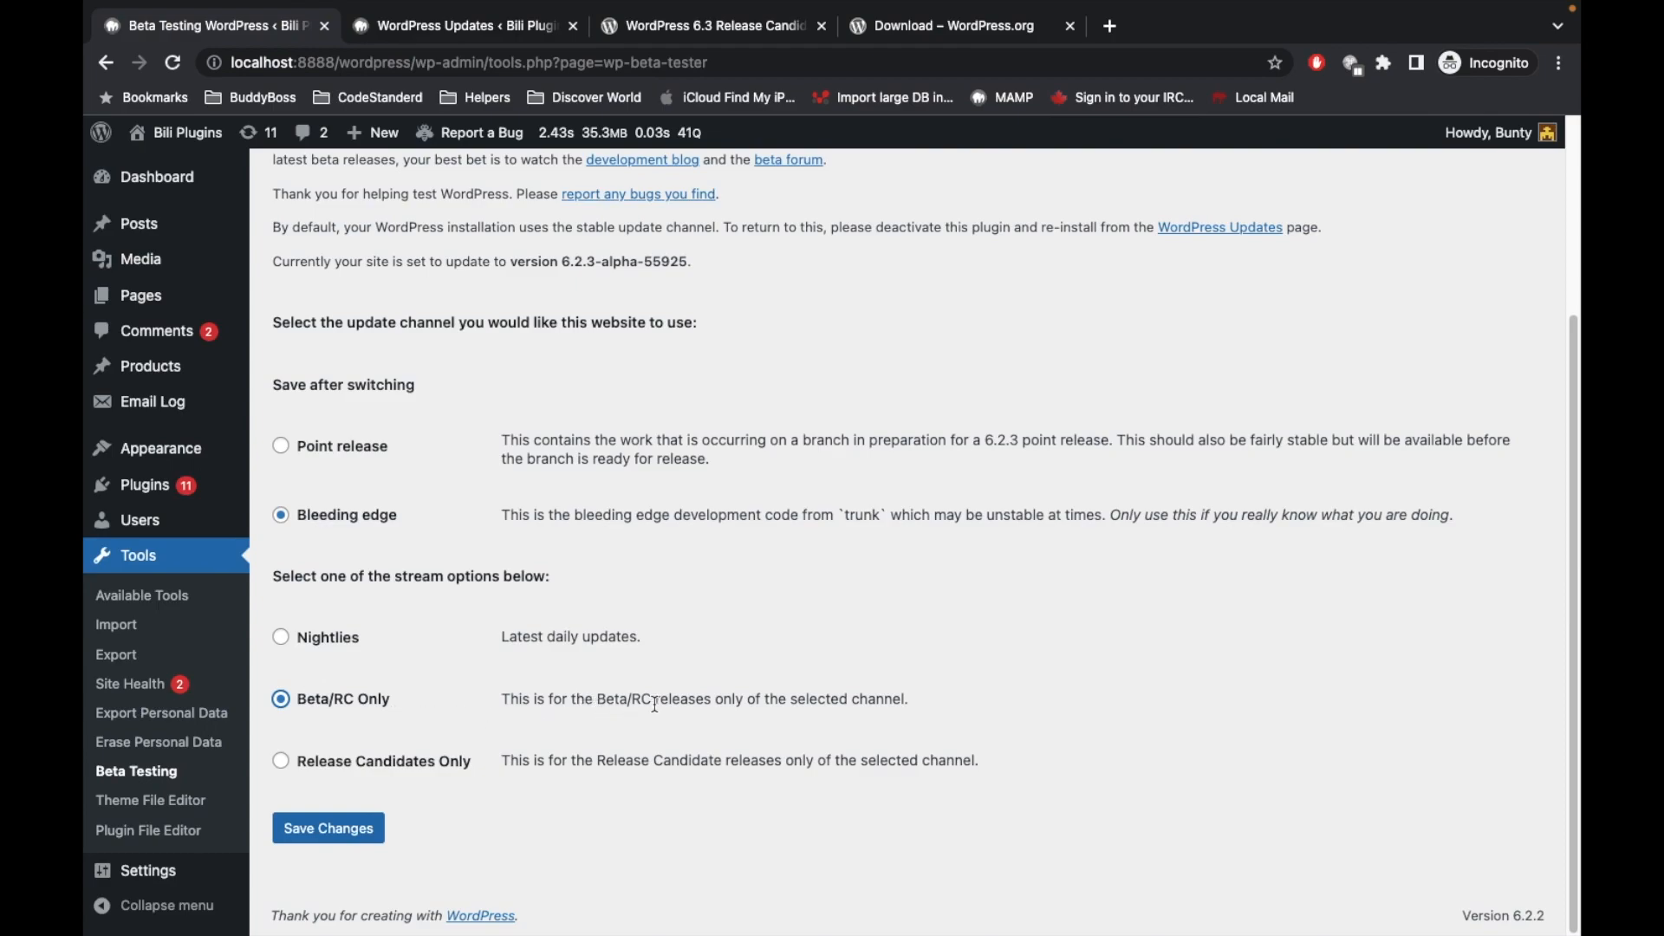
{"action": "left_click", "coordinate": [328, 834]}
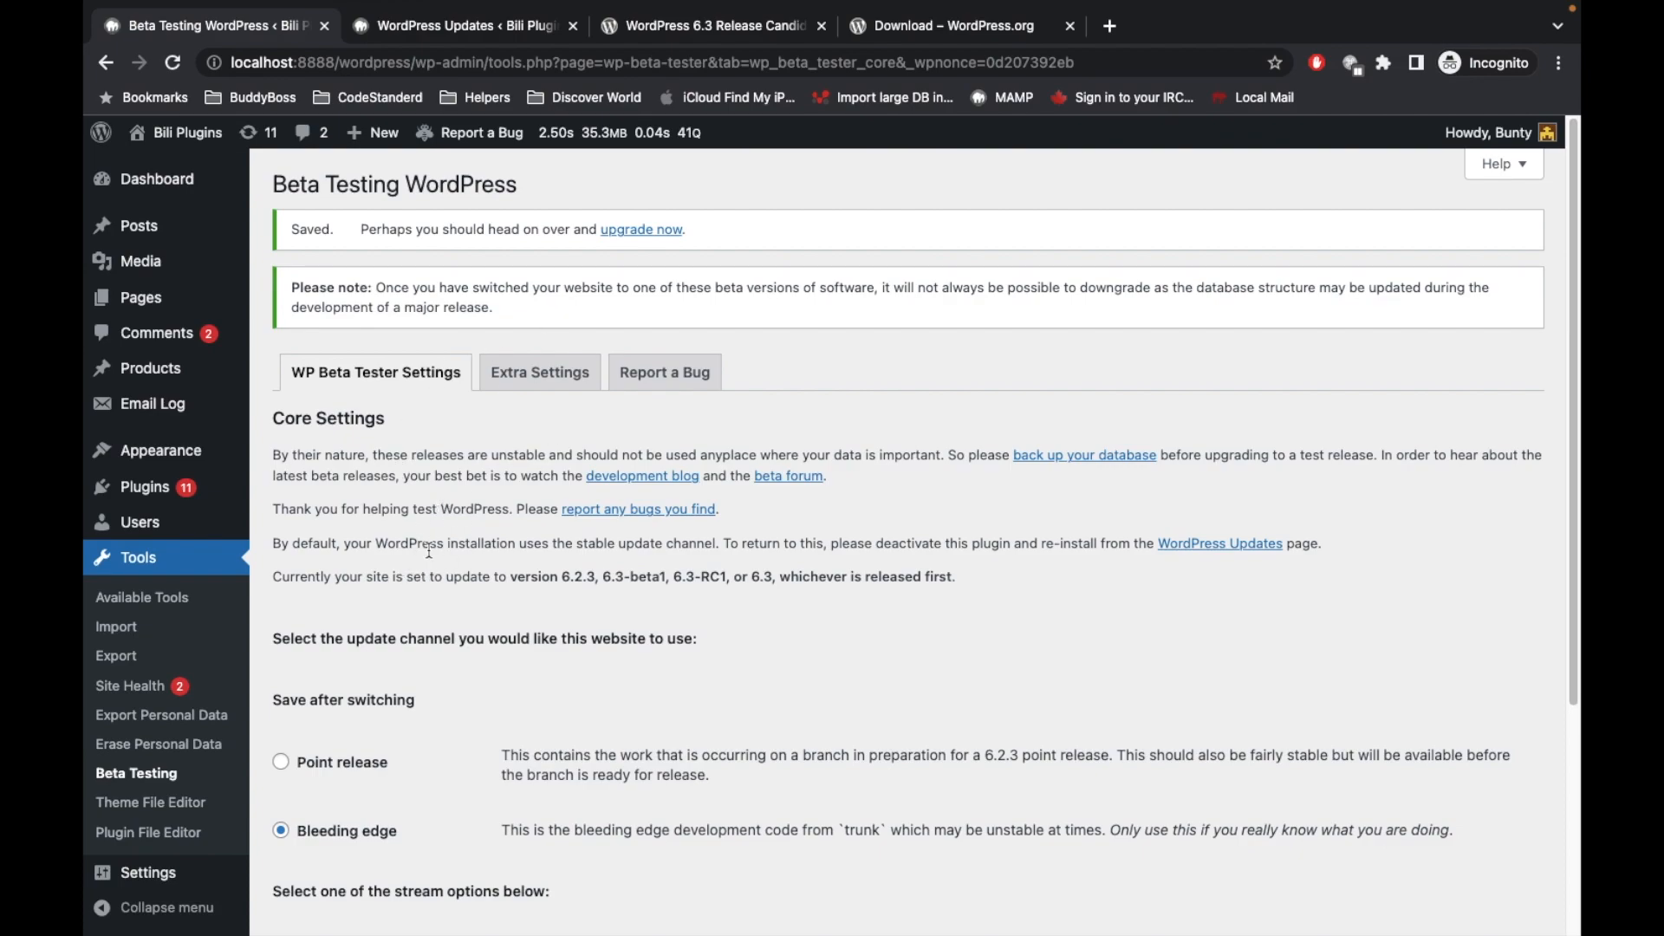
{"action": "scroll", "coordinate": [429, 552], "scroll_direction": "down", "scroll_amount": 5}
Check again for WordPress updates on the Updates page and review the core update options offered
{"action": "left_click", "coordinate": [464, 36]}
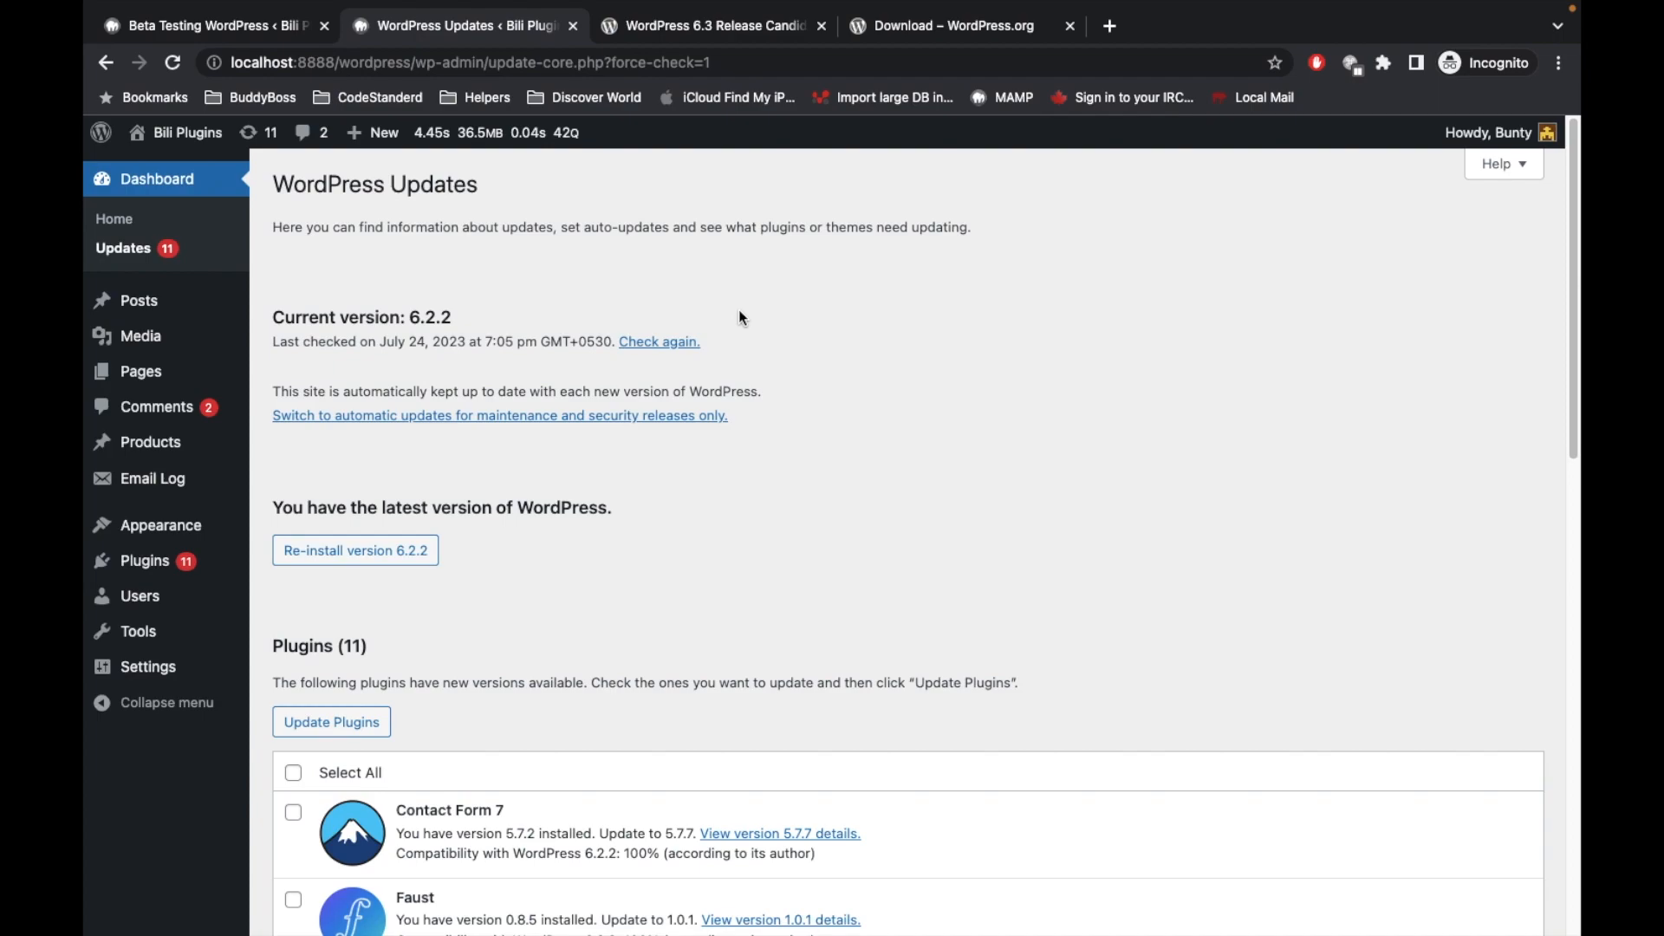
{"action": "left_click", "coordinate": [657, 345]}
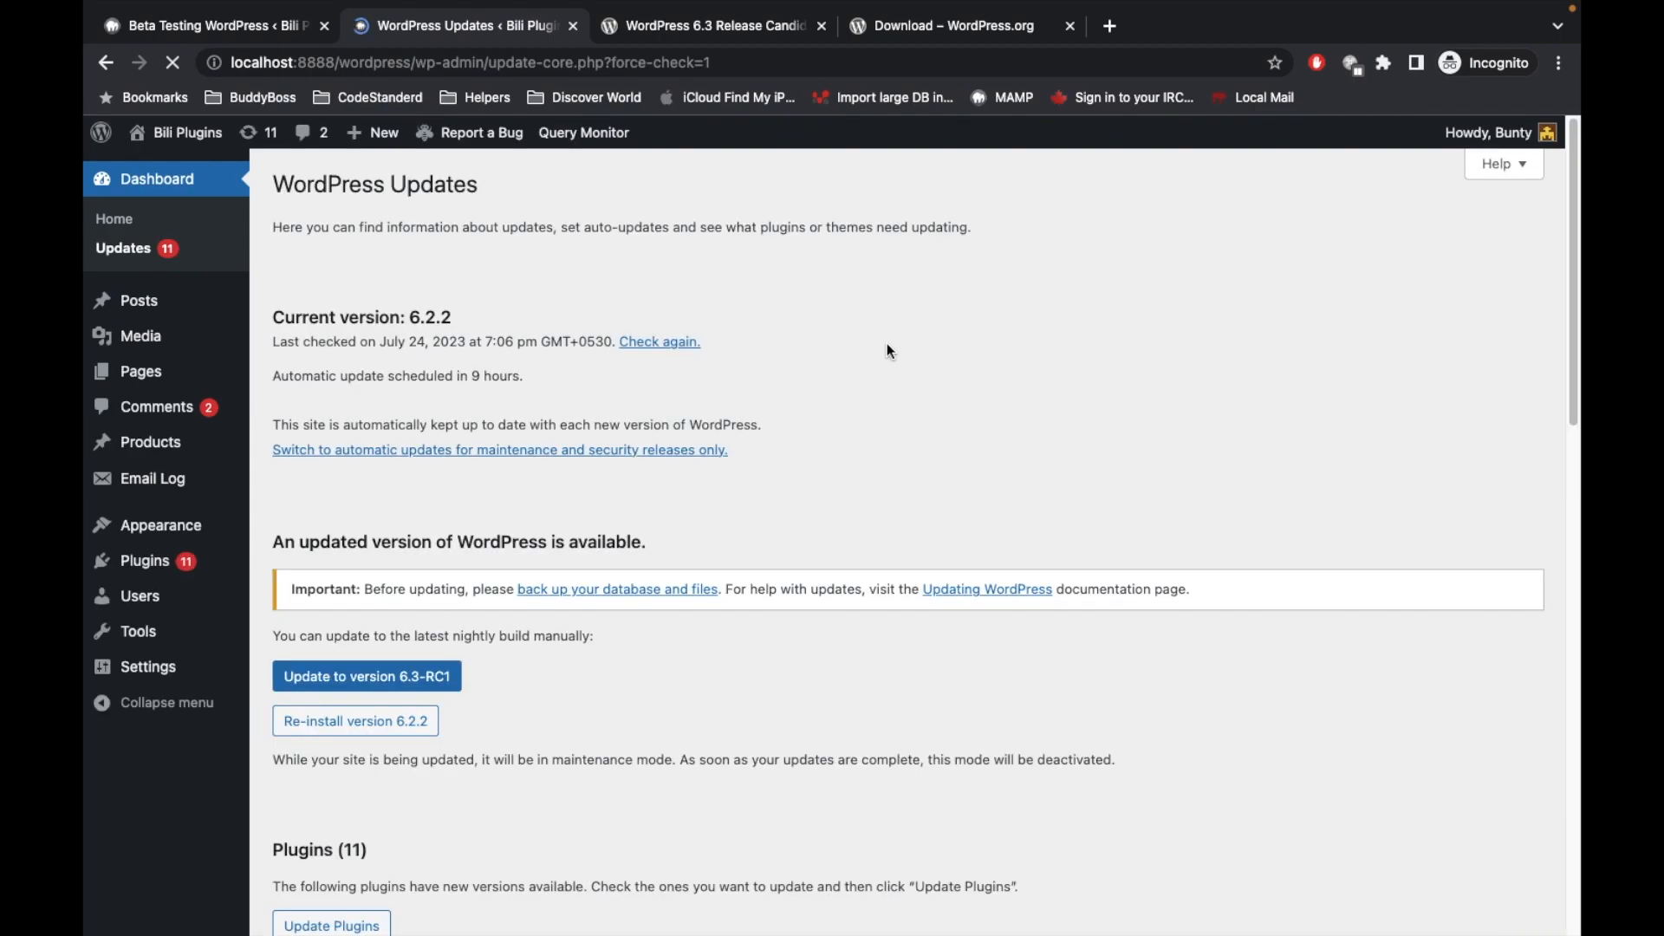
{"action": "scroll", "coordinate": [567, 601], "scroll_direction": "down", "scroll_amount": 2}
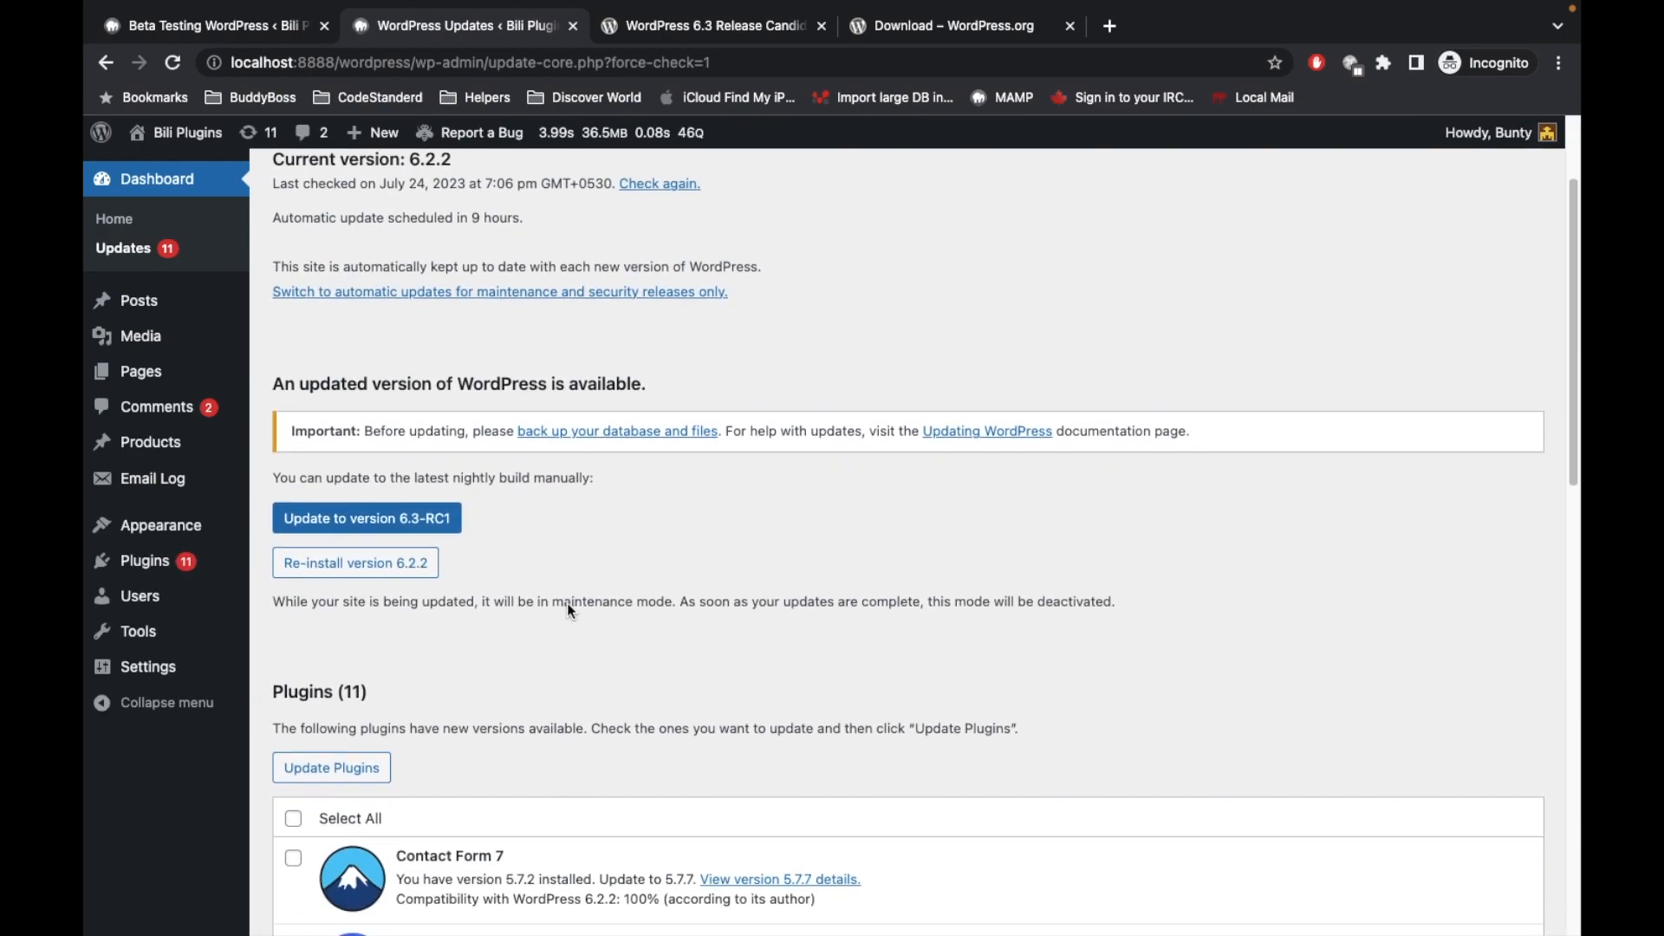
{"action": "scroll", "coordinate": [567, 602], "scroll_direction": "down", "scroll_amount": 1}
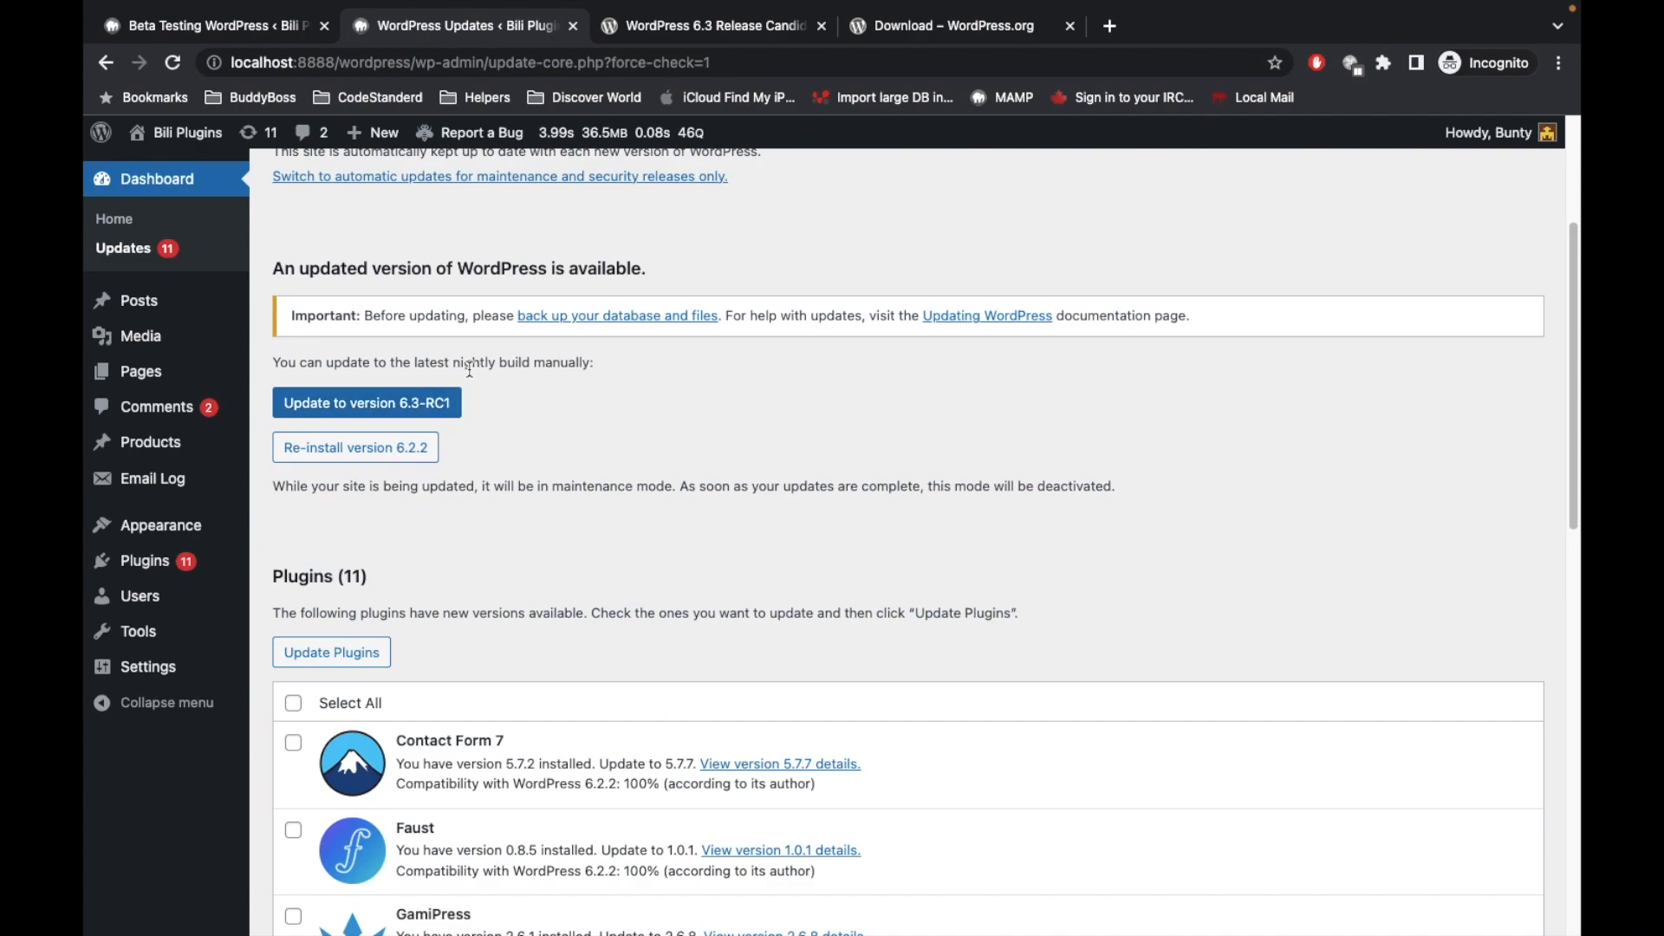
{"action": "scroll", "coordinate": [597, 433], "scroll_direction": "up", "scroll_amount": 1}
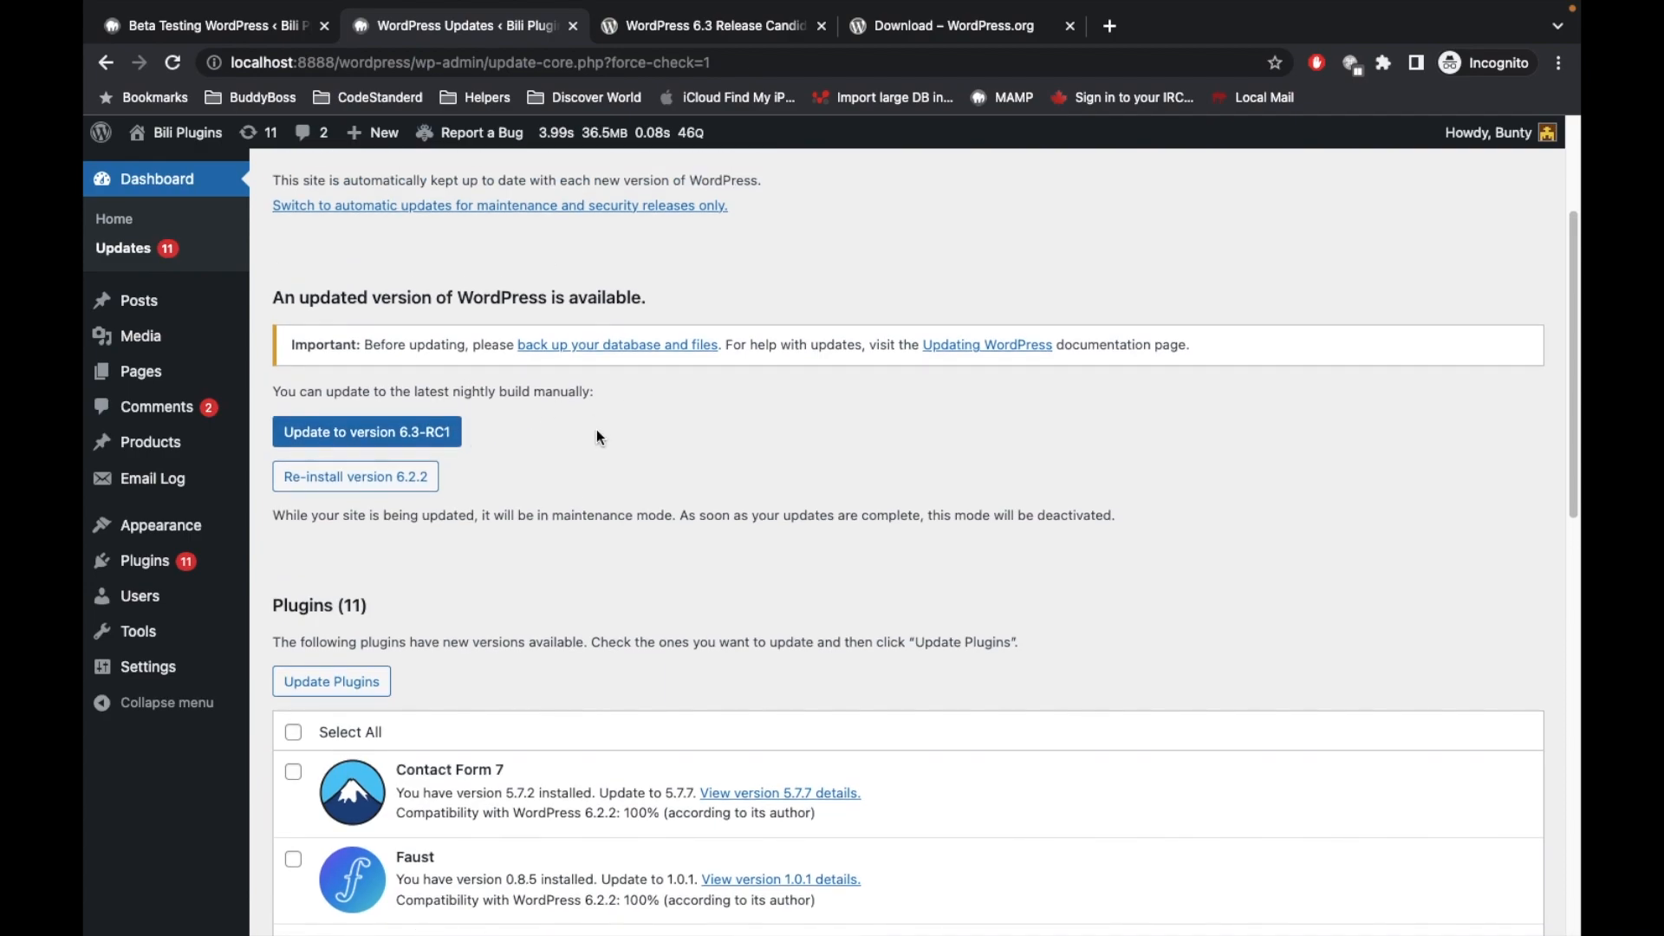
Update WordPress to version 6.3-RC1 and check the running version in the dashboard's At a Glance box
{"action": "scroll", "coordinate": [555, 463], "scroll_direction": "up", "scroll_amount": 1}
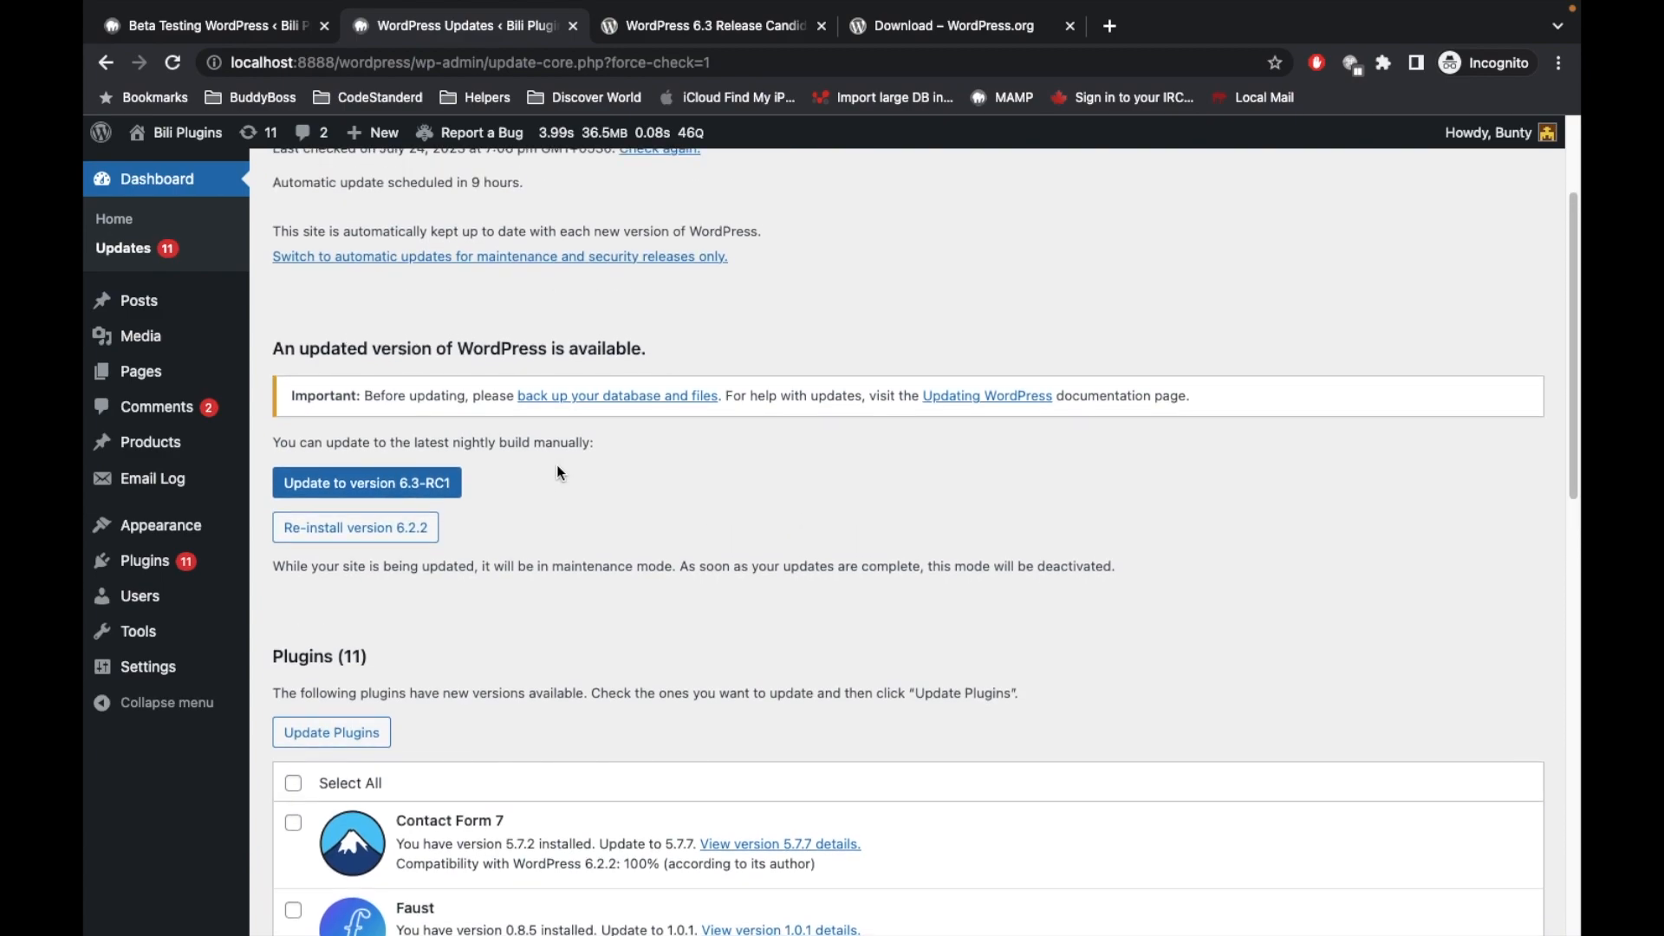
{"action": "left_click", "coordinate": [350, 481]}
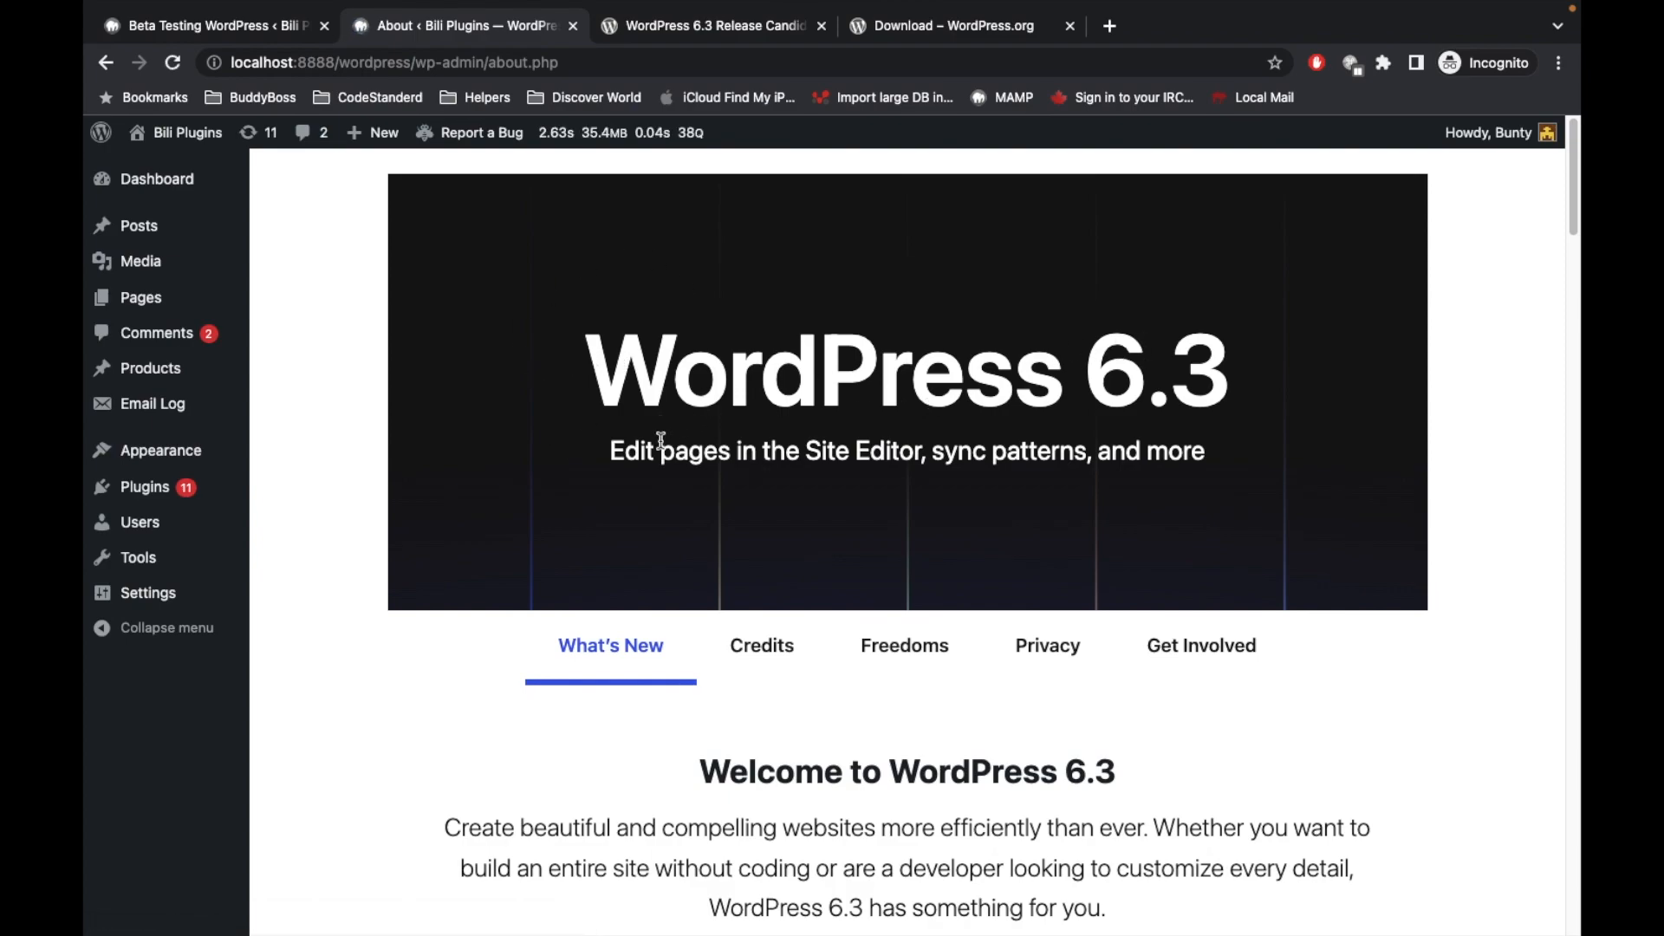
{"action": "left_click", "coordinate": [161, 189]}
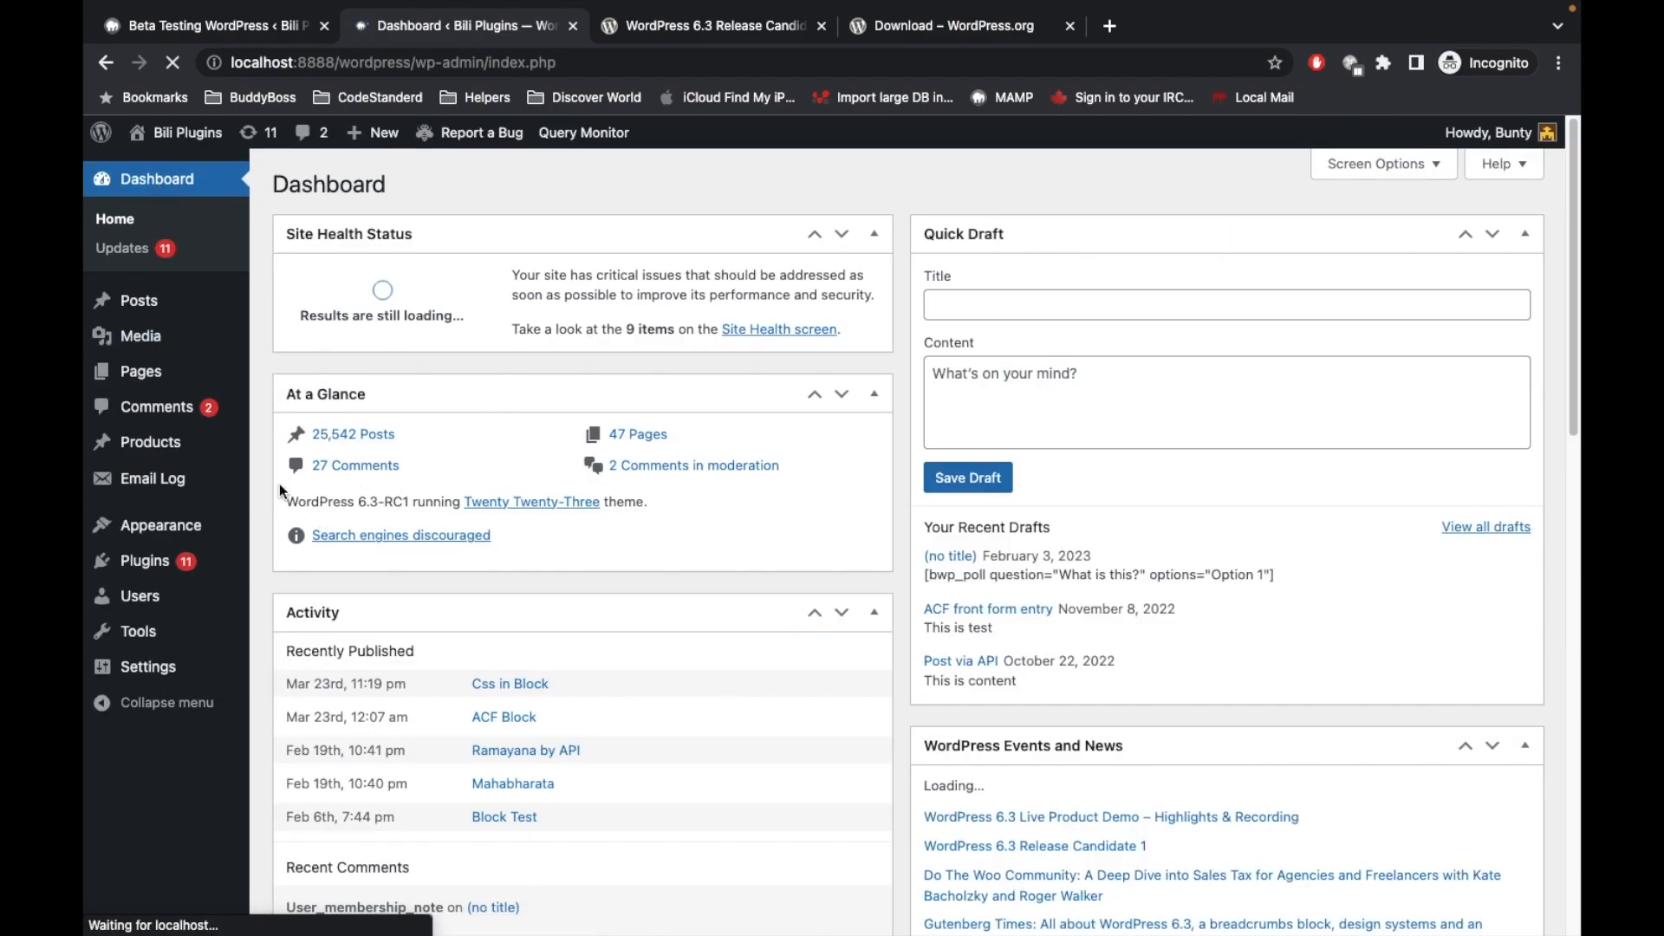
{"action": "left_click_drag", "start_coordinate": [285, 502], "coordinate": [428, 499]}
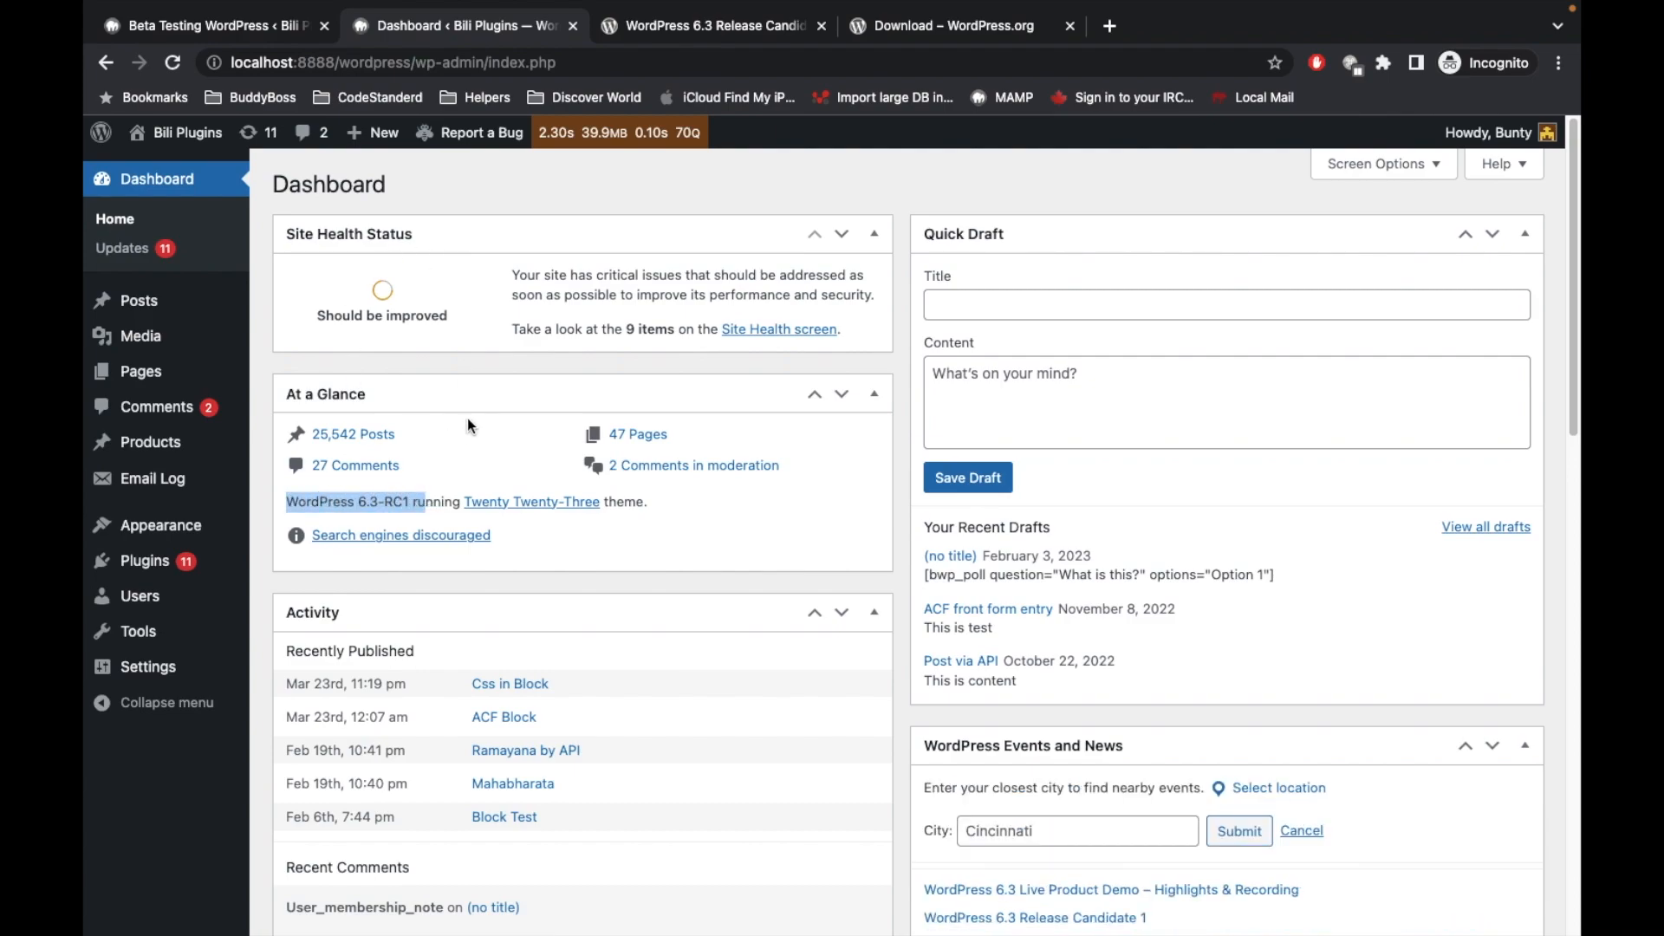
{"action": "scroll", "coordinate": [512, 442], "scroll_direction": "down", "scroll_amount": 2}
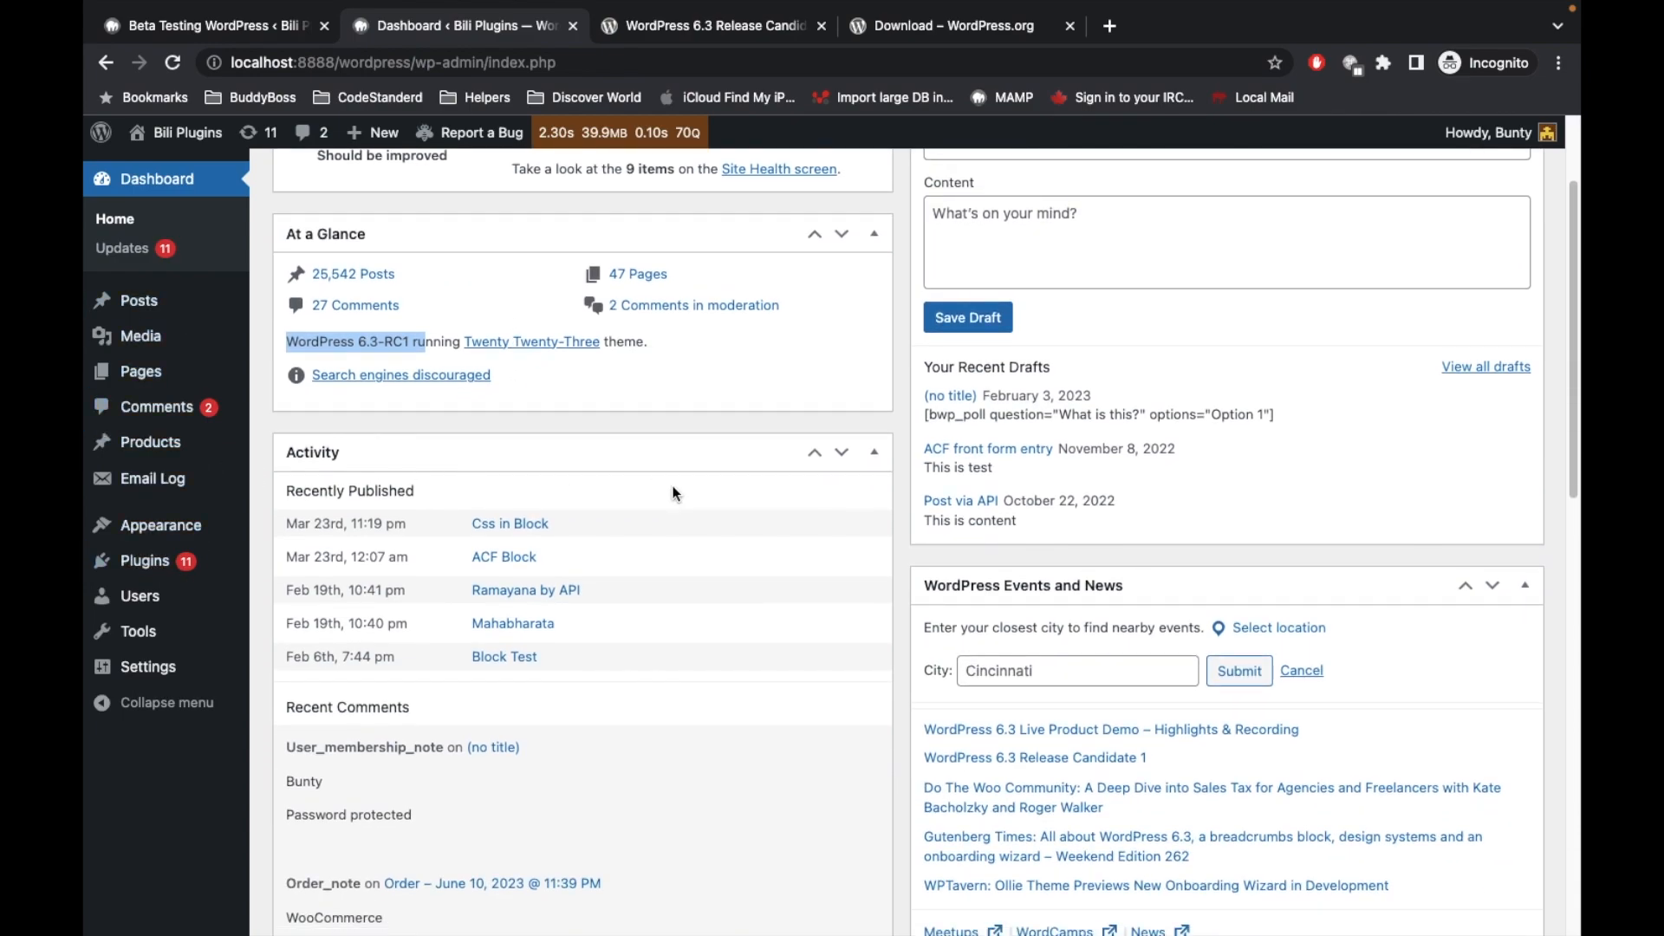
{"action": "scroll", "coordinate": [597, 481], "scroll_direction": "up", "scroll_amount": 1}
{"action": "scroll", "coordinate": [596, 483], "scroll_direction": "up", "scroll_amount": 1}
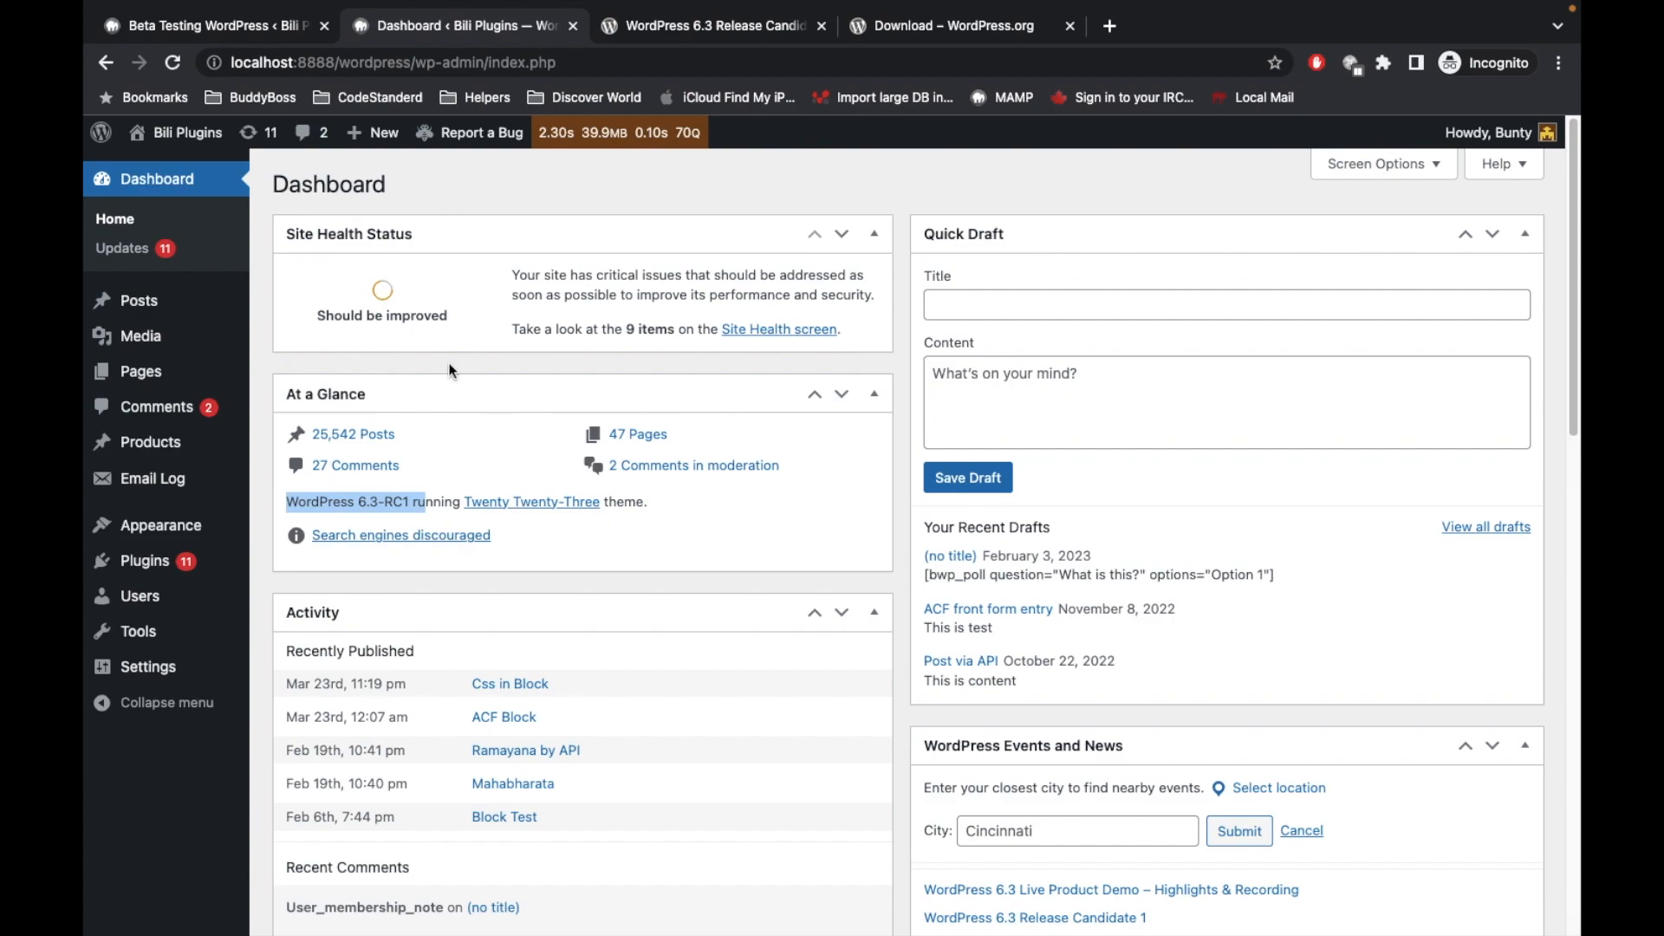
Open the Beta Tester's Report a Bug page, review the Trac and GitHub report templates, and return to the dashboard
{"action": "left_click", "coordinate": [488, 146]}
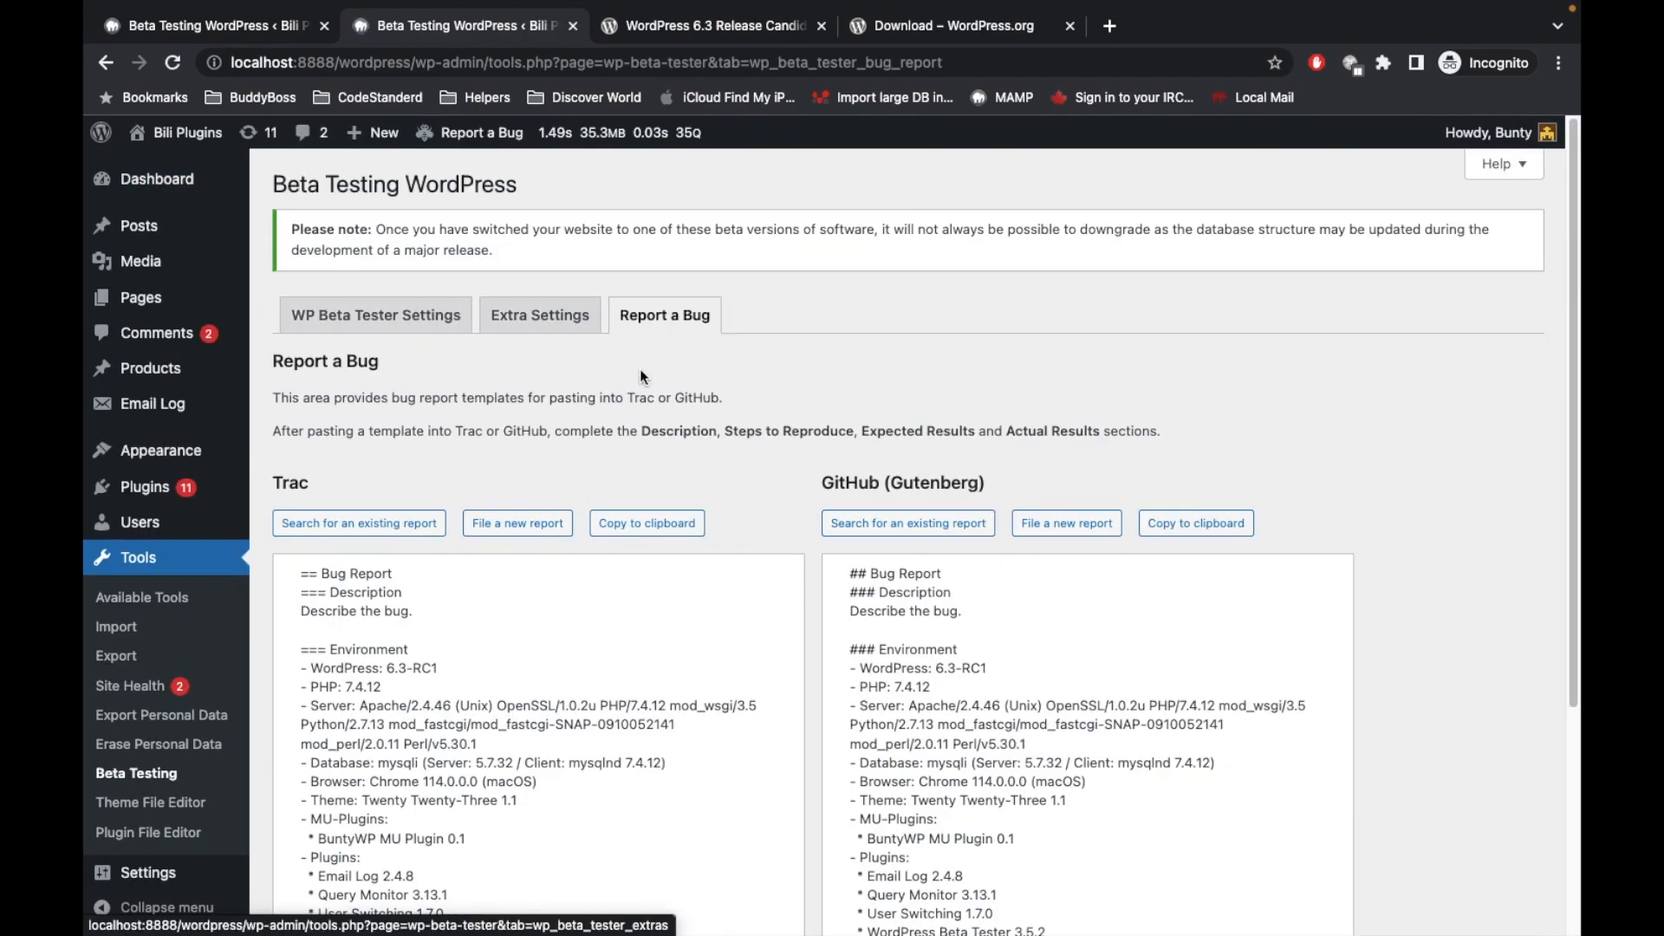
{"action": "scroll", "coordinate": [642, 381], "scroll_direction": "down", "scroll_amount": 5}
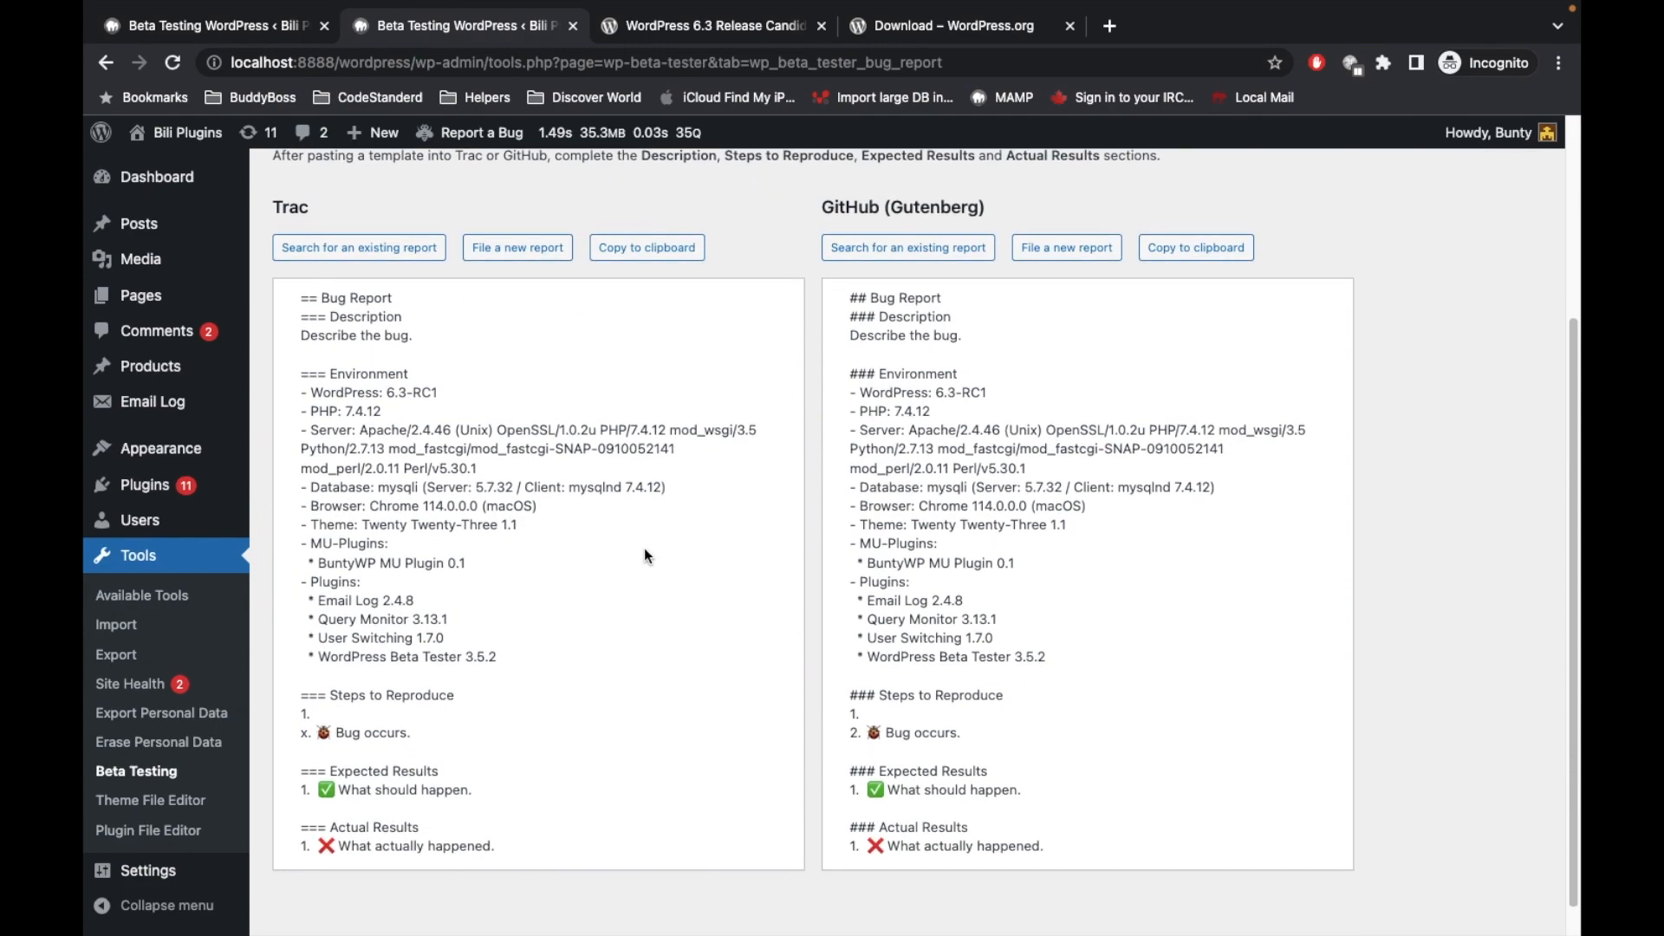
{"action": "scroll", "coordinate": [731, 471], "scroll_direction": "down", "scroll_amount": 1}
{"action": "scroll", "coordinate": [731, 471], "scroll_direction": "up", "scroll_amount": 5}
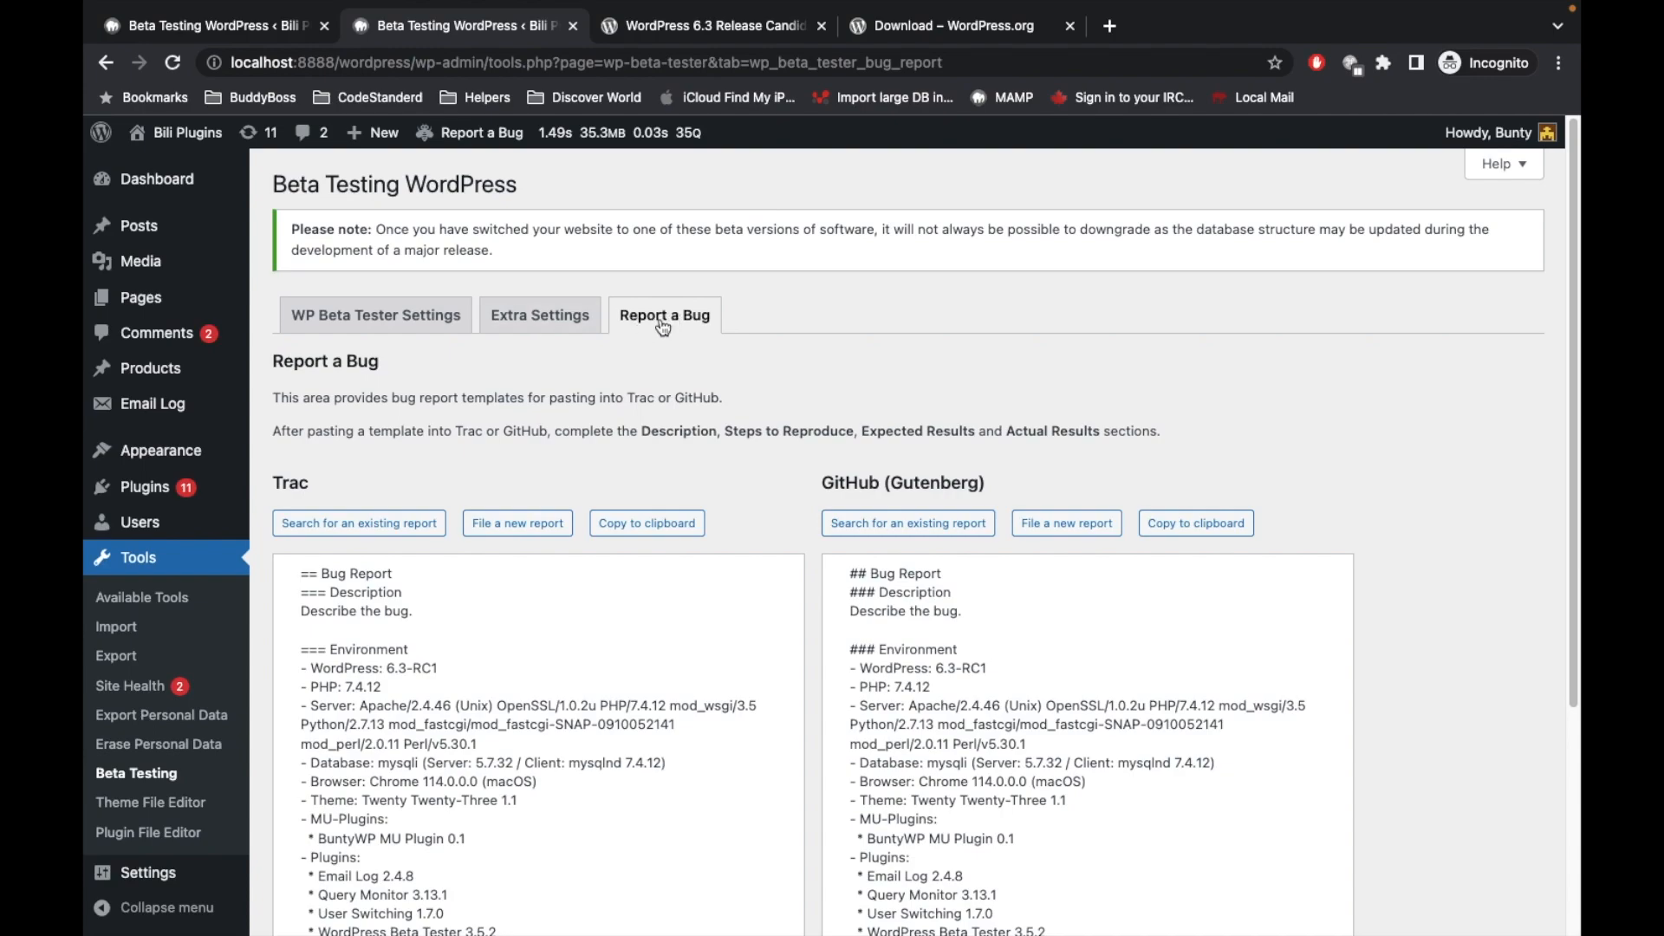
{"action": "scroll", "coordinate": [684, 417], "scroll_direction": "down", "scroll_amount": 1}
{"action": "scroll", "coordinate": [683, 417], "scroll_direction": "up", "scroll_amount": 1}
{"action": "left_click", "coordinate": [172, 188]}
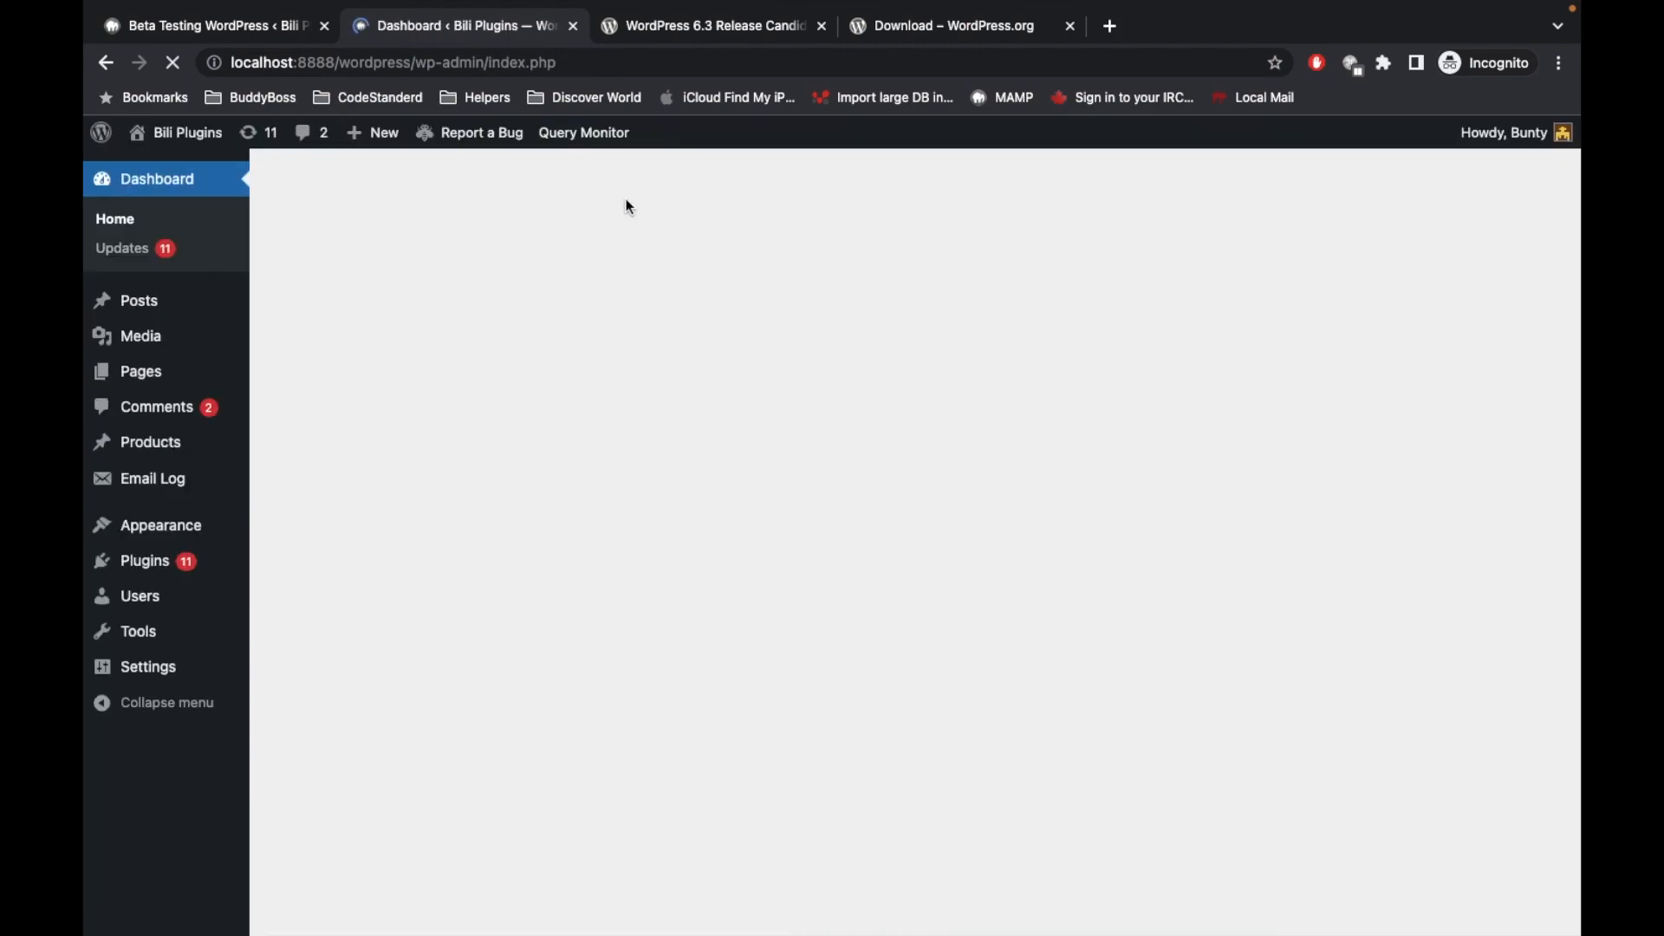